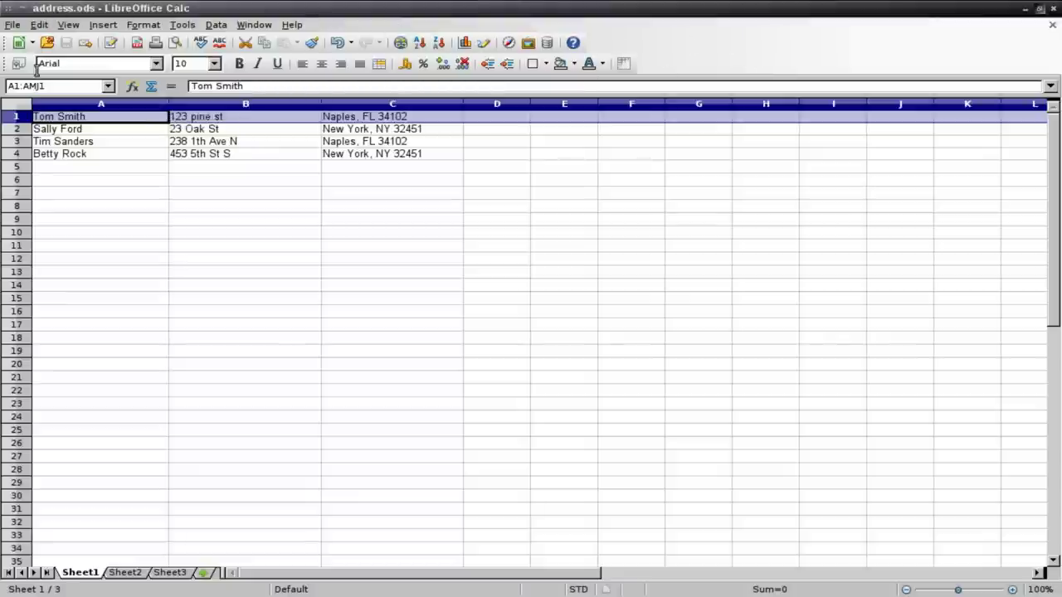
# Insert a blank top row and enter headers Name, Address and City and Zip in A1–C1.
pyautogui.rightClick(19, 121)
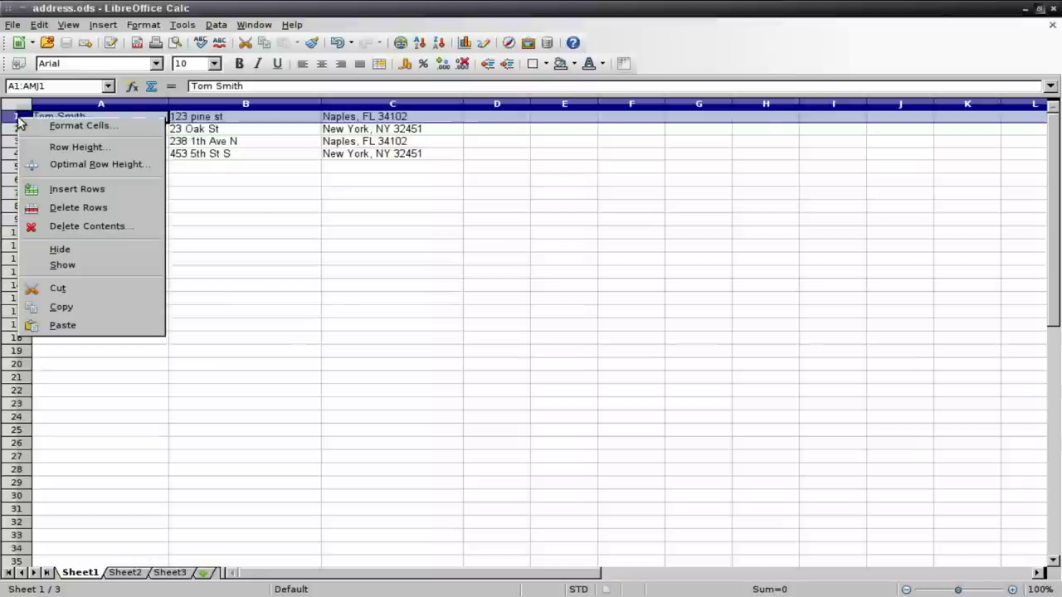
pyautogui.click(60, 191)
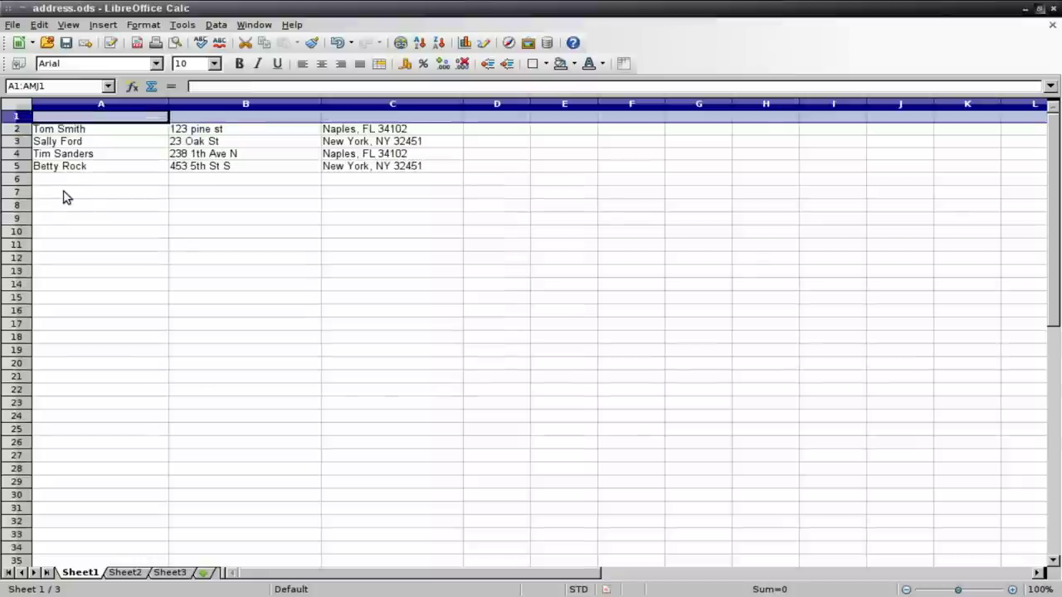
pyautogui.click(60, 120)
pyautogui.write('Name')
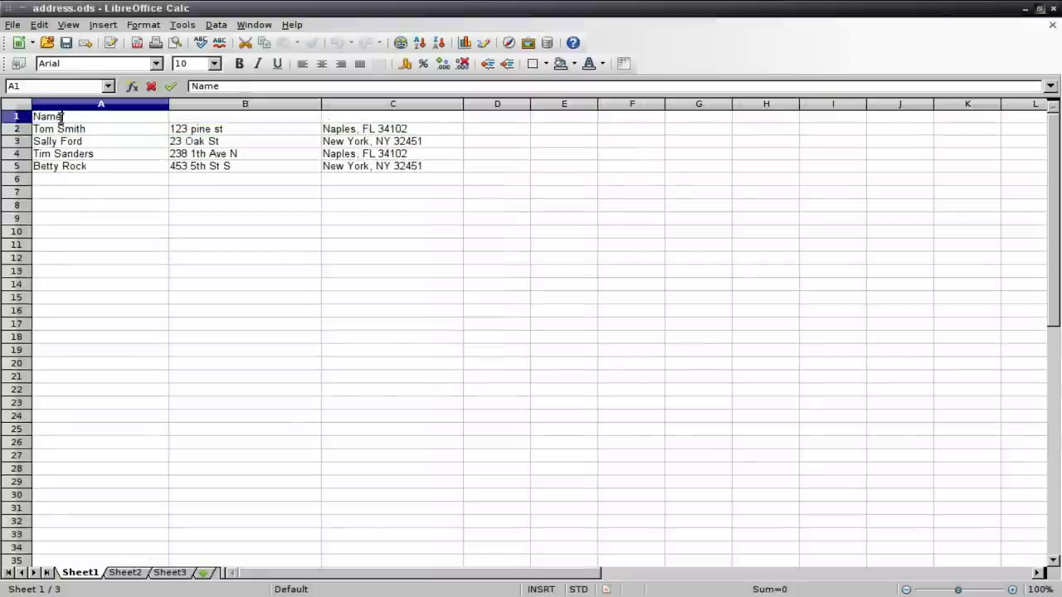
pyautogui.click(270, 121)
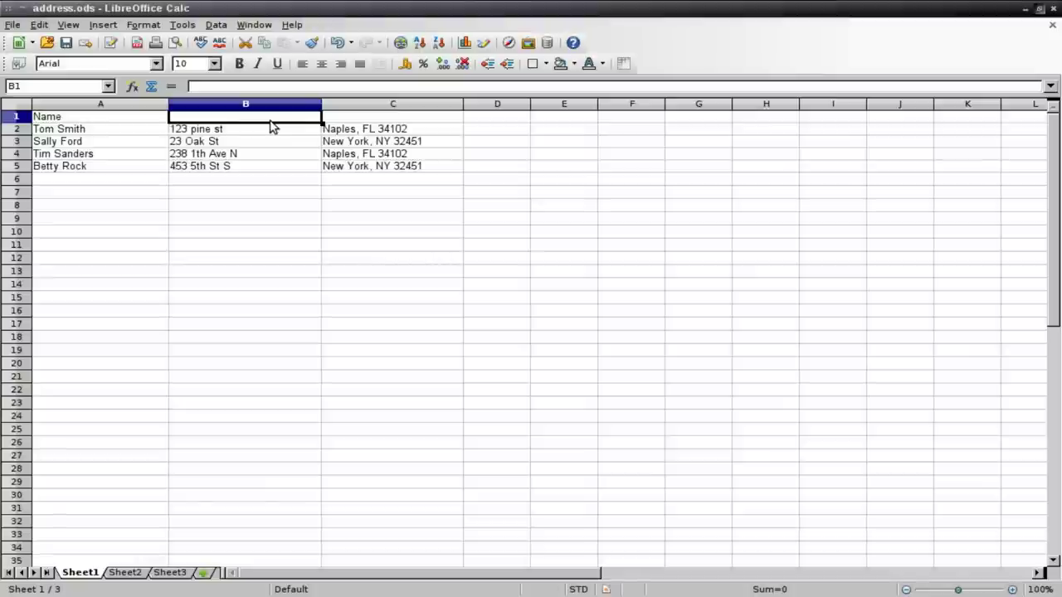
pyautogui.write('Address')
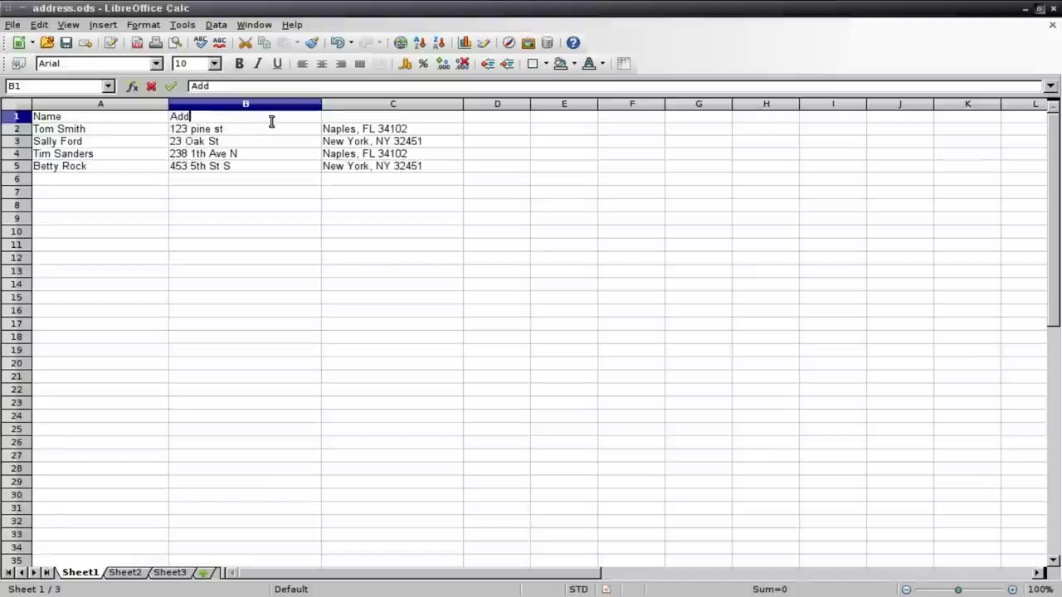
pyautogui.click(367, 119)
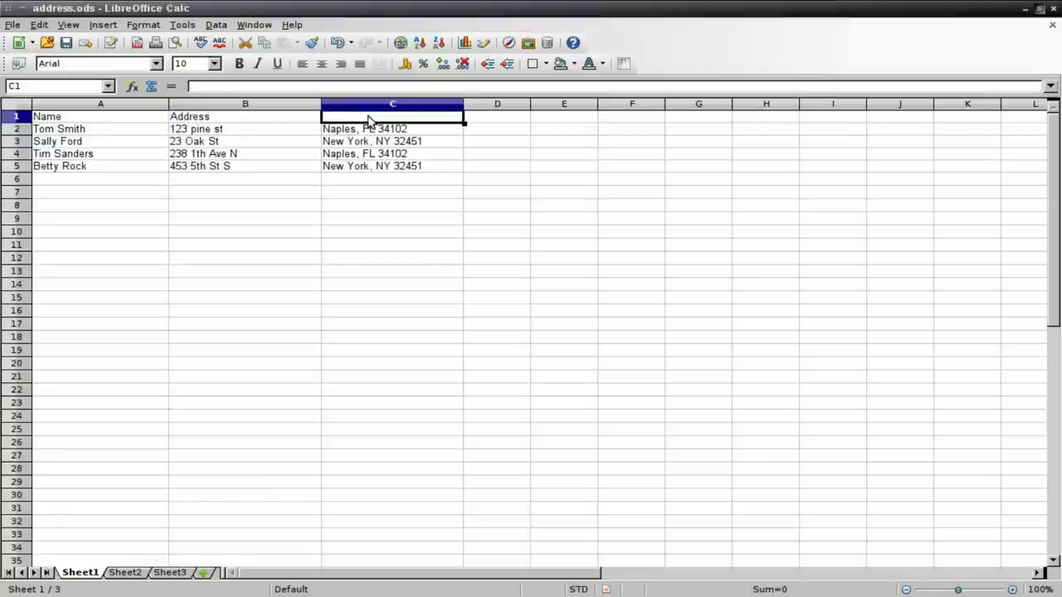
pyautogui.write('City and')
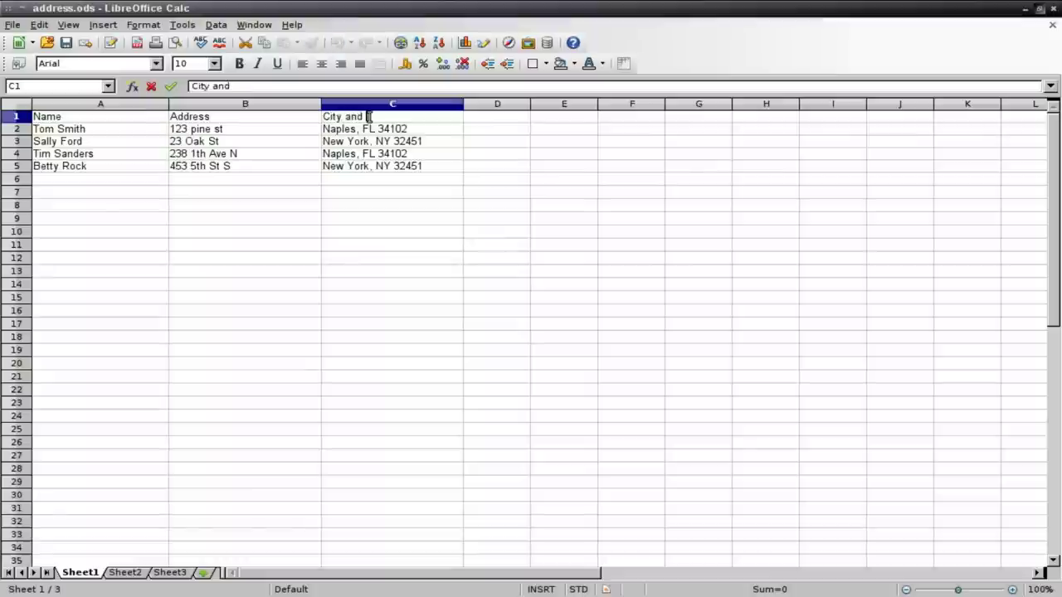
pyautogui.write(' Zip')
pyautogui.press('Return')
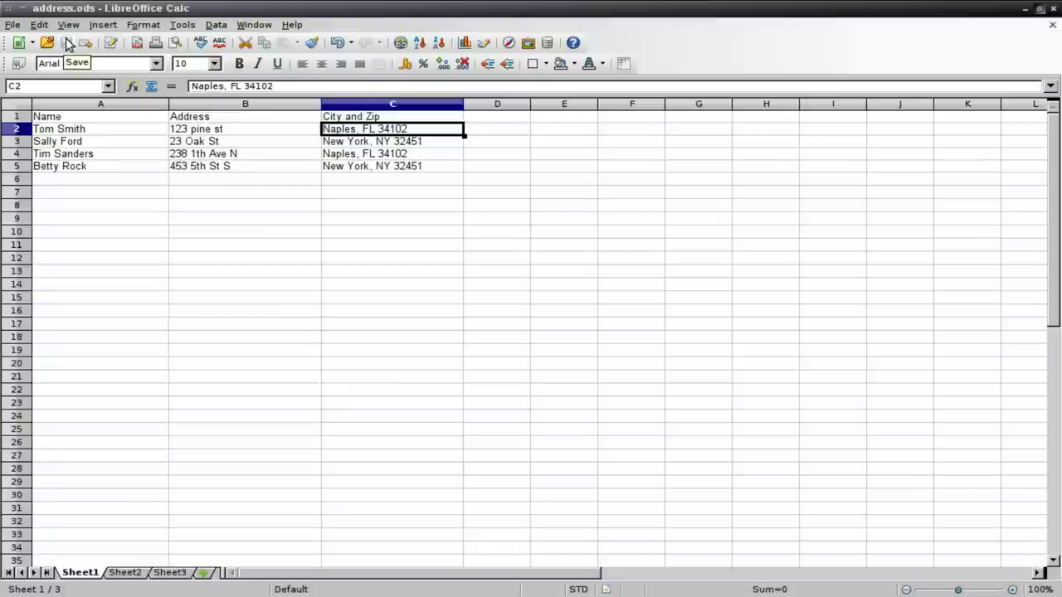
pyautogui.click(16, 27)
# Start a new database that connects to an existing Spreadsheet source.
pyautogui.moveTo(25, 46)
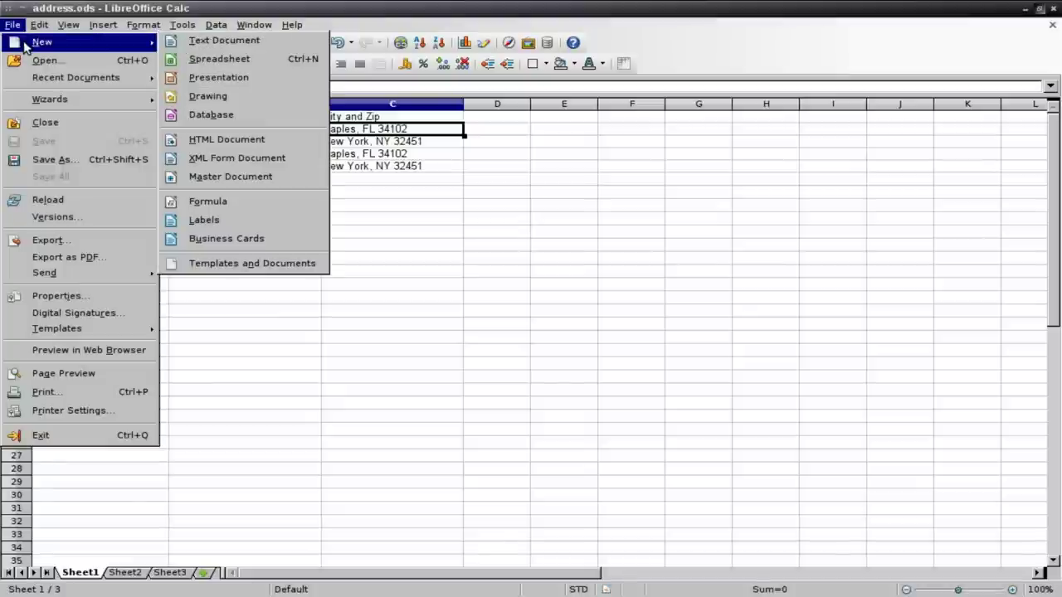
pyautogui.click(264, 116)
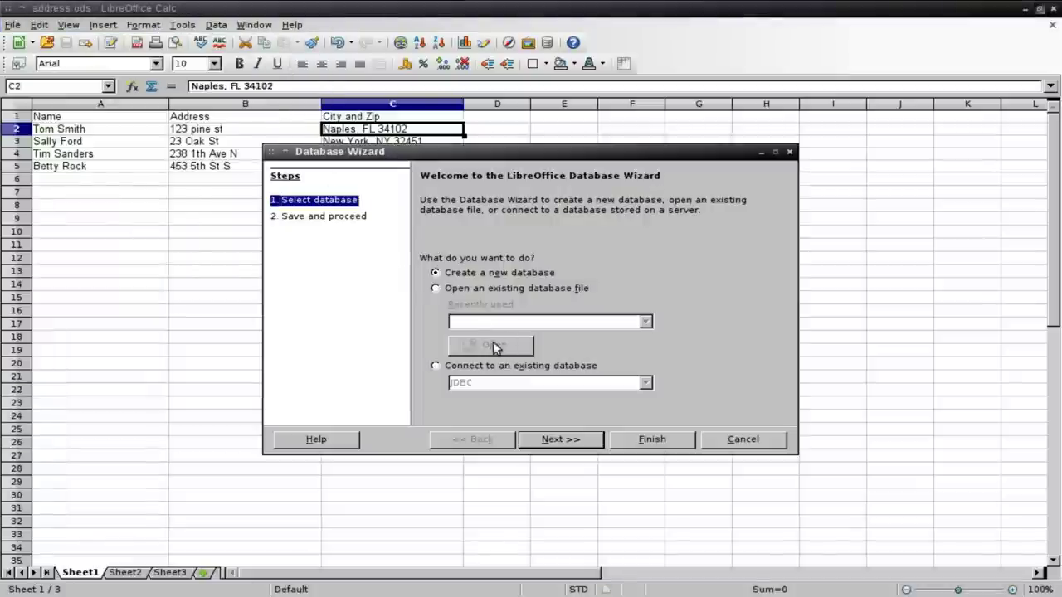
pyautogui.click(436, 366)
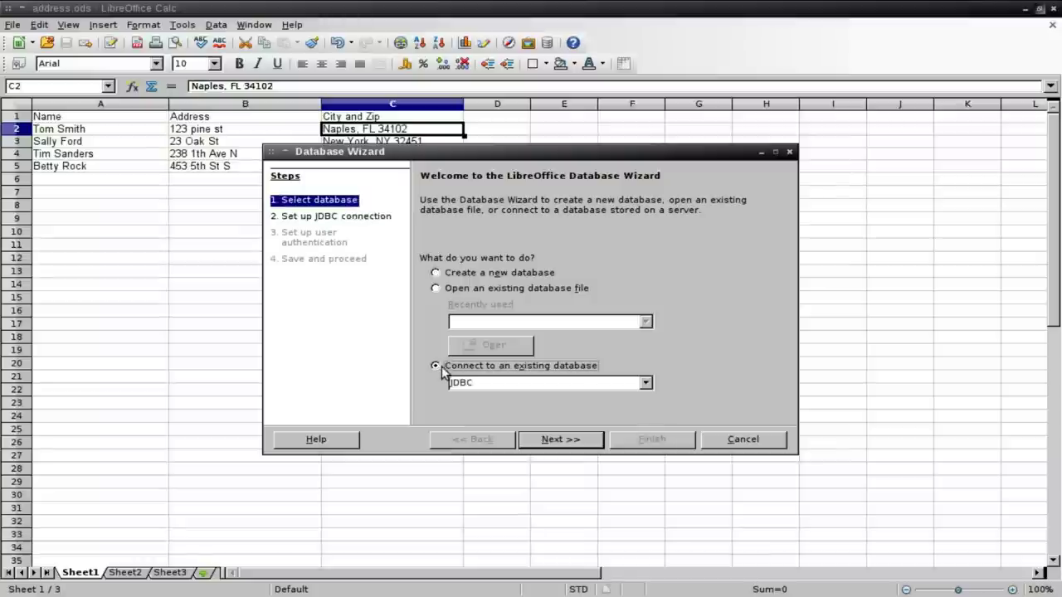
pyautogui.click(581, 383)
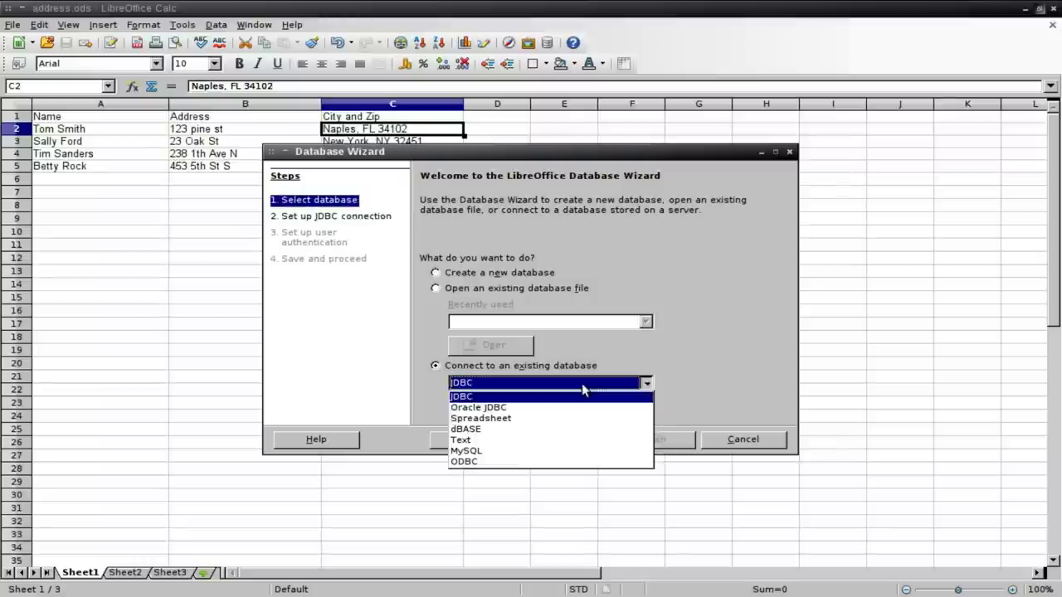
pyautogui.click(515, 419)
pyautogui.click(561, 441)
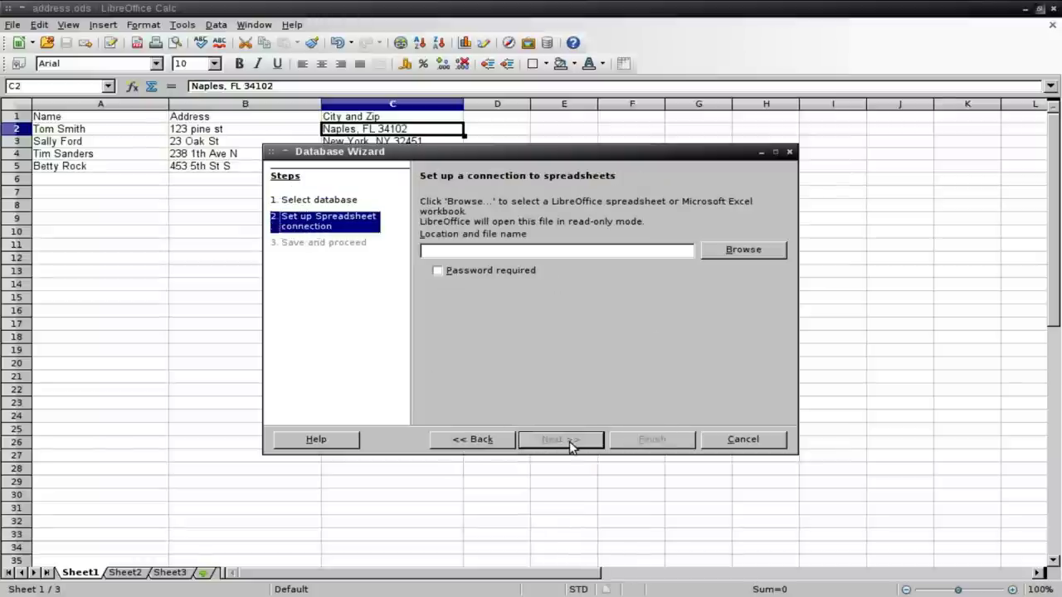
# Select /tmp/address.ods as the spreadsheet file and continue to the save step.
pyautogui.click(730, 254)
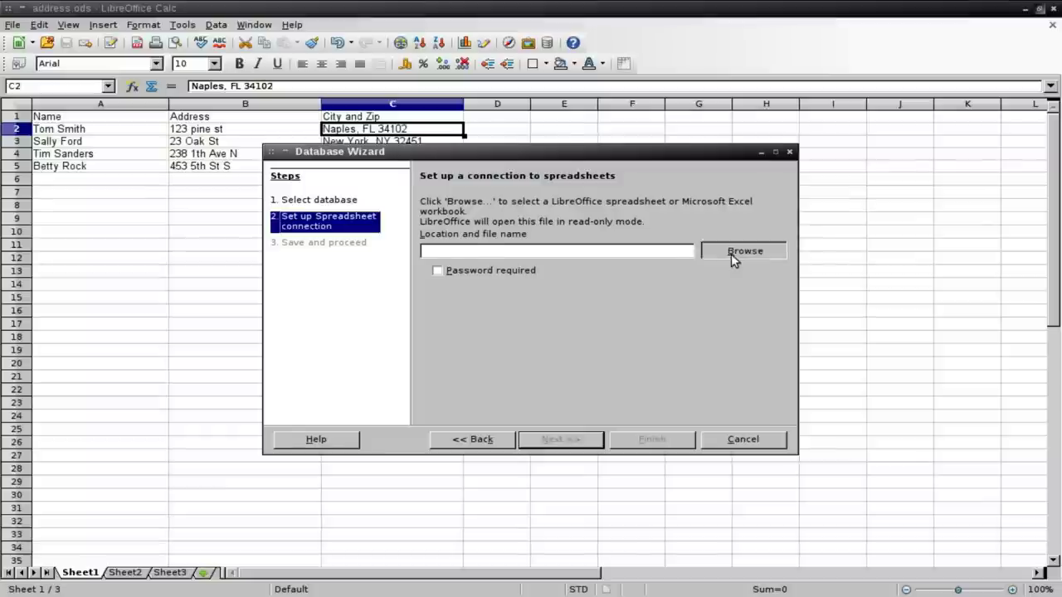
pyautogui.write('/tmp/')
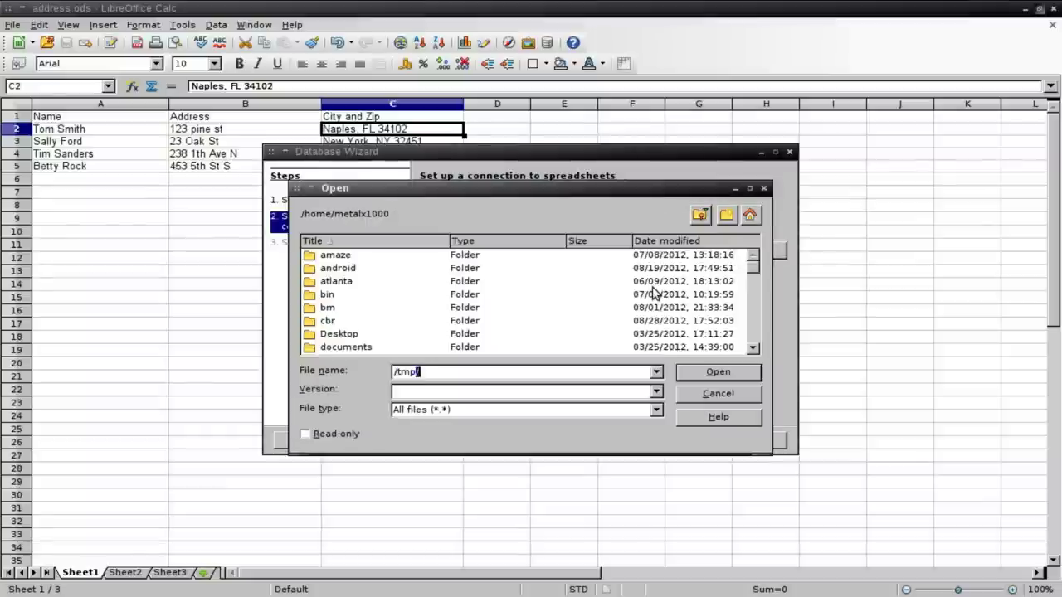
pyautogui.write('add')
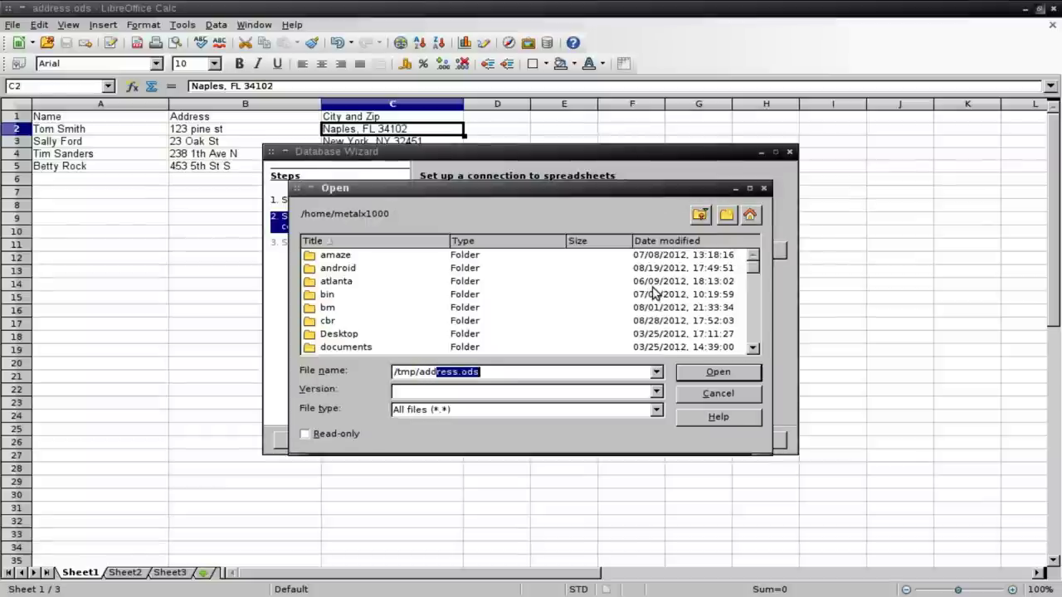
pyautogui.click(728, 375)
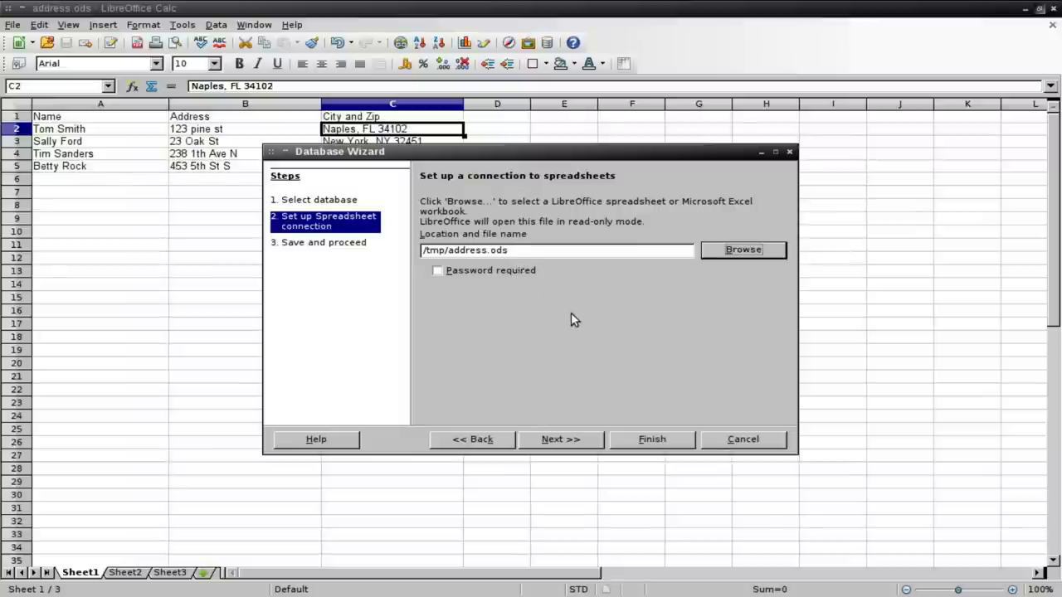
pyautogui.click(576, 443)
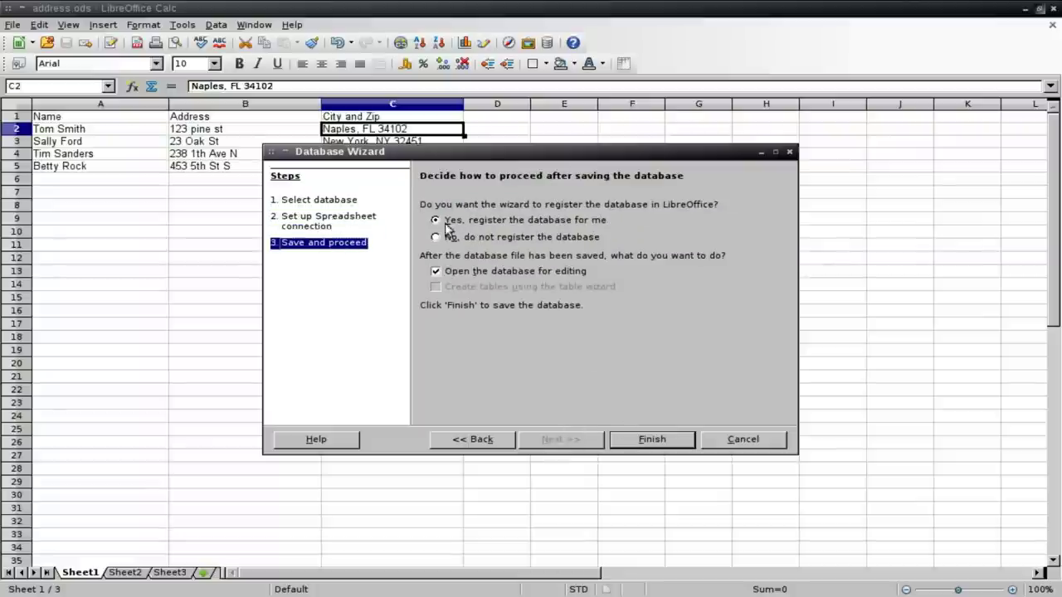
# Save the database as /tmp/address and open the Sheet1 table's four records.
pyautogui.click(653, 439)
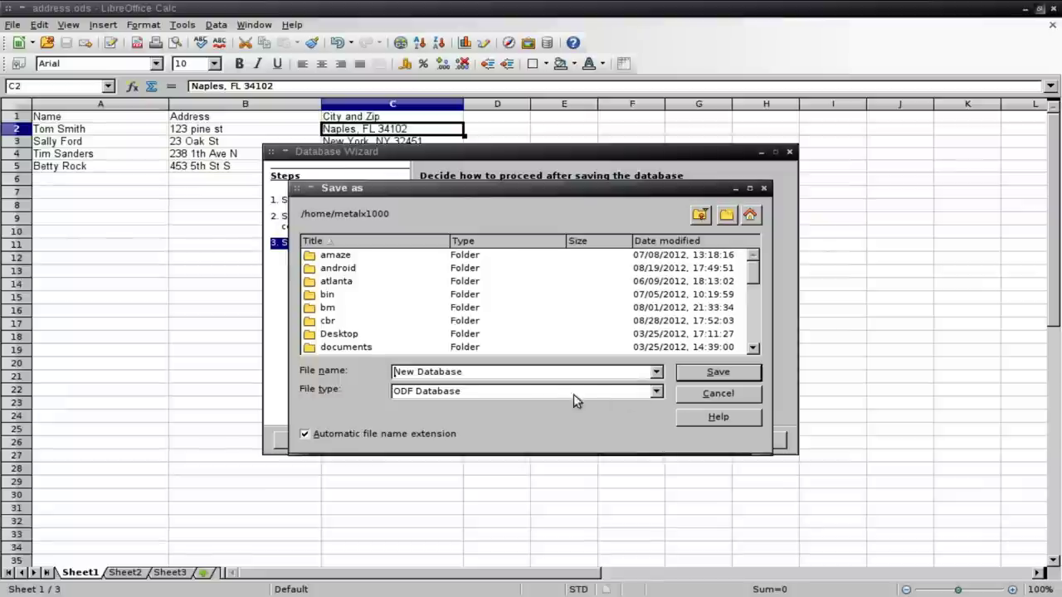
pyautogui.tripleClick(516, 373)
pyautogui.write('/tmp/address')
pyautogui.press('Return')
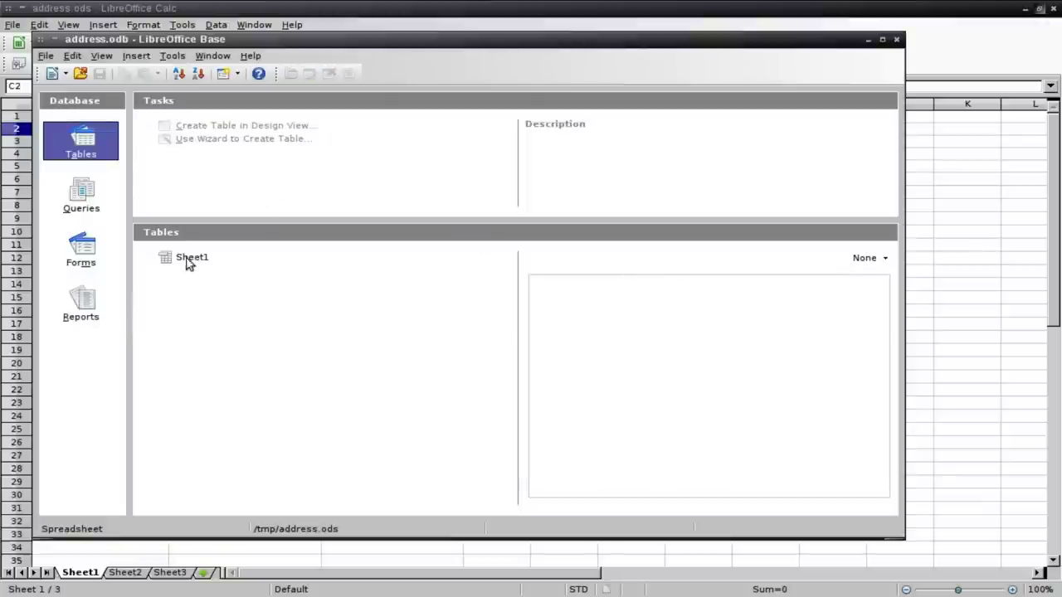
pyautogui.click(191, 264)
pyautogui.doubleClick(191, 258)
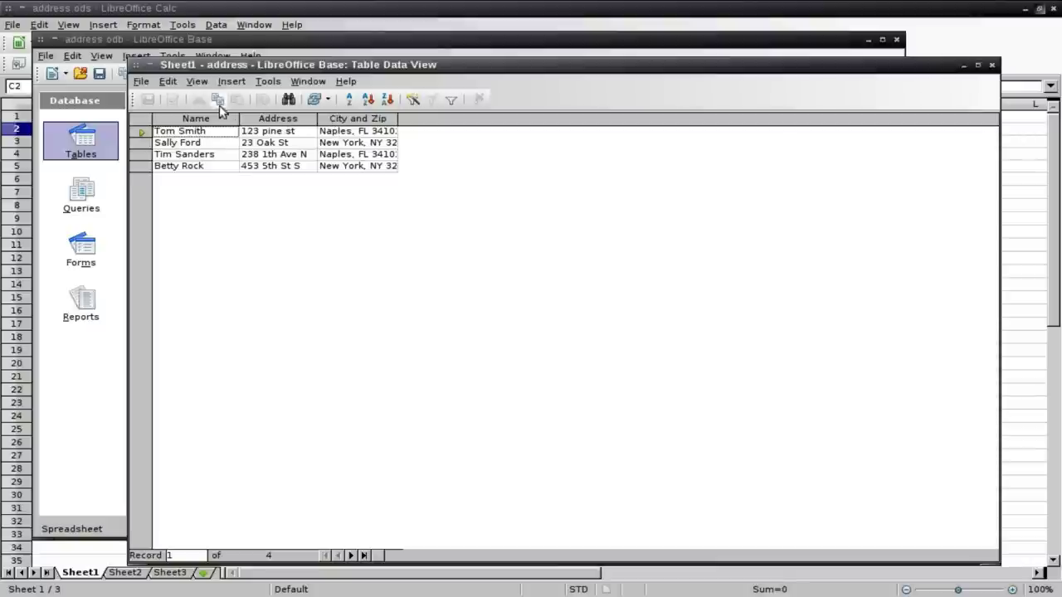
# Start a new label sheet drawing on the address database's Sheet1 table.
pyautogui.click(143, 81)
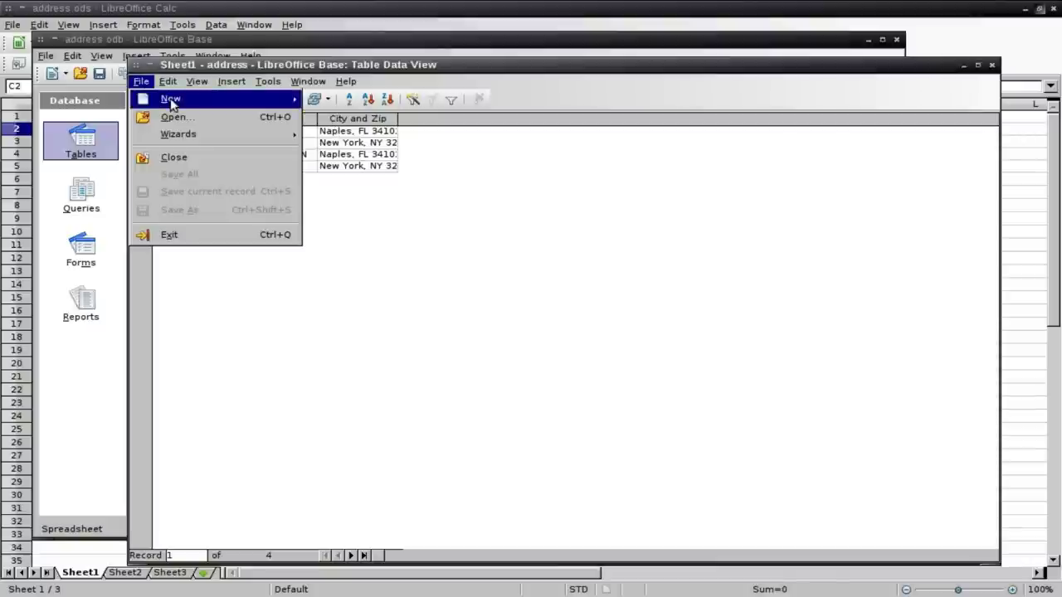
pyautogui.moveTo(174, 97)
pyautogui.click(377, 276)
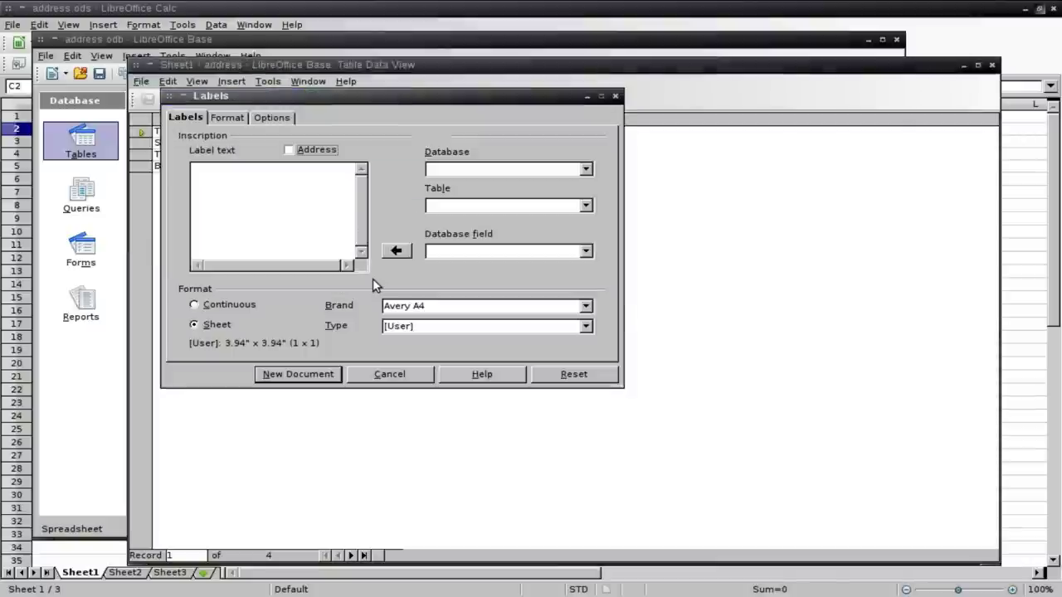
pyautogui.click(493, 170)
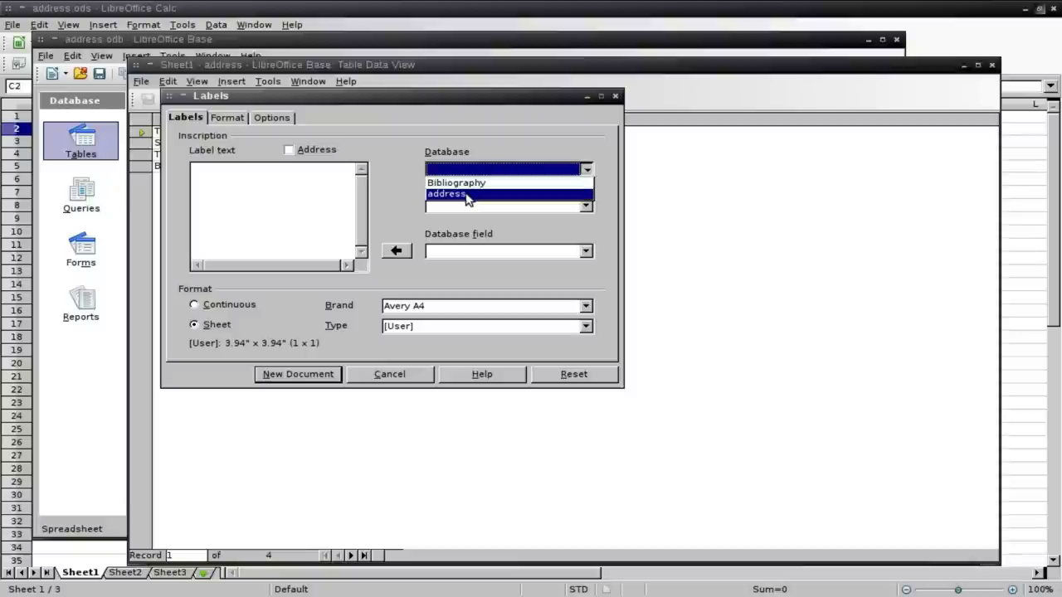
pyautogui.click(466, 194)
pyautogui.click(469, 206)
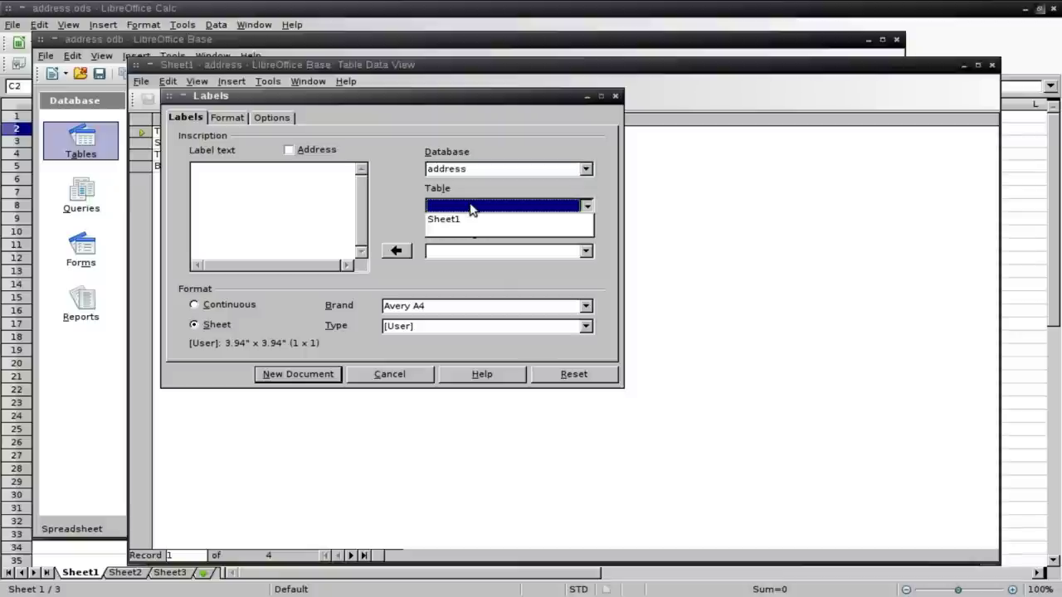
pyautogui.click(469, 220)
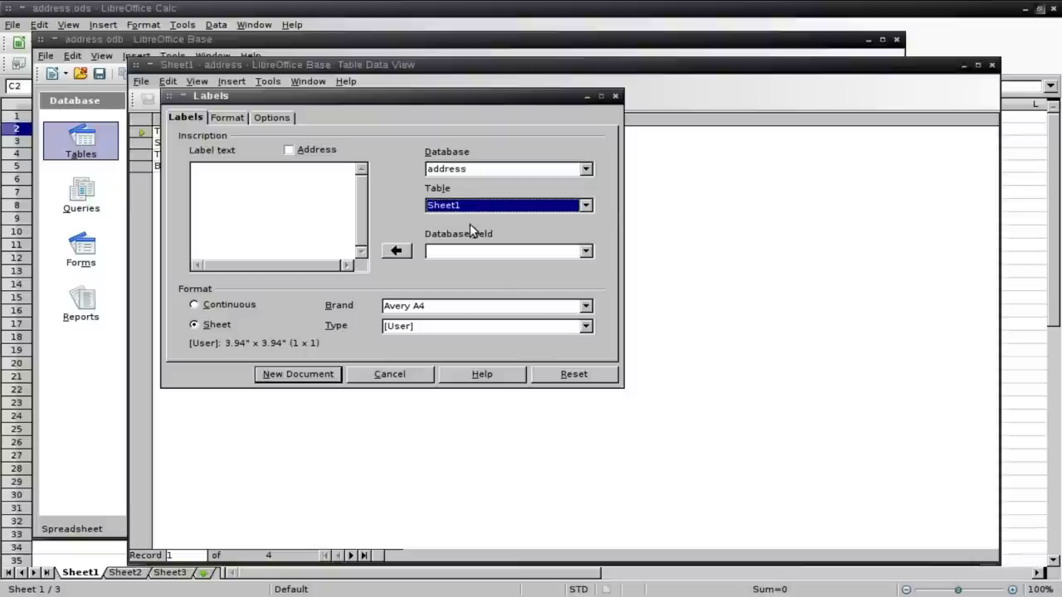
pyautogui.click(470, 251)
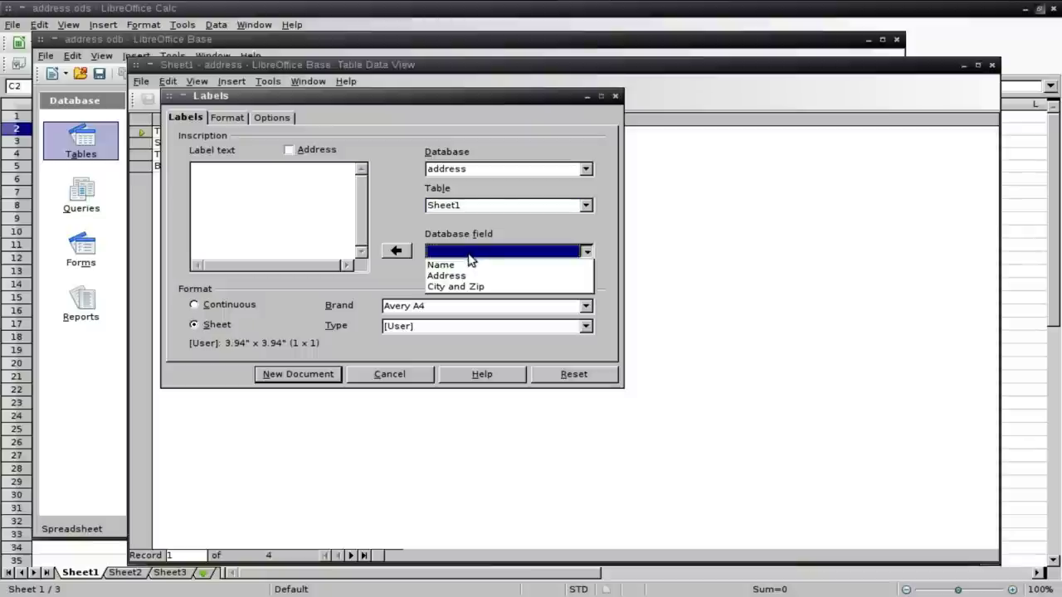
pyautogui.click(282, 214)
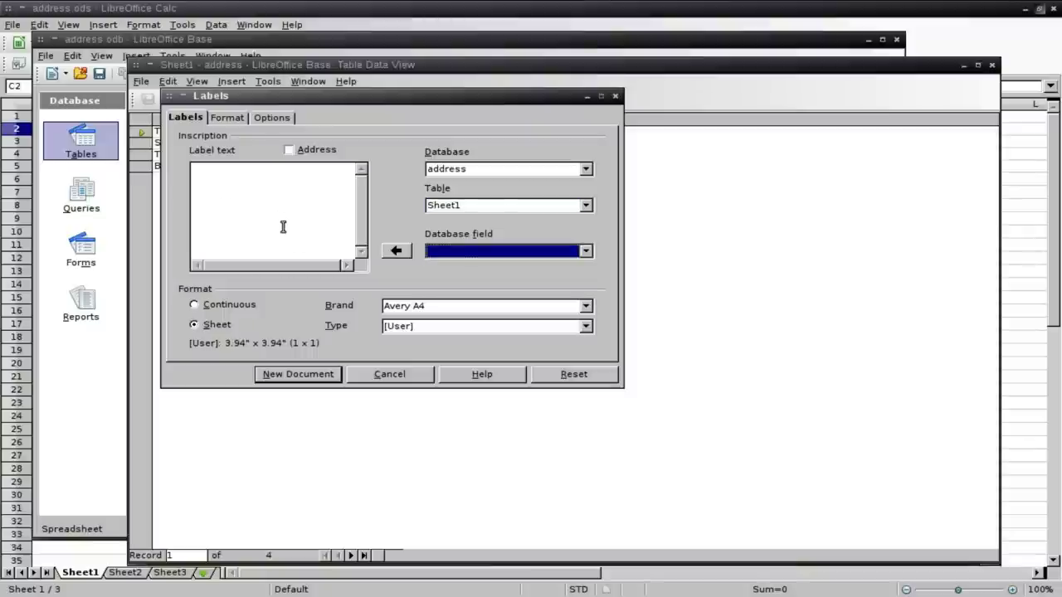
# Insert the Name, Address and City and Zip fields into the label text.
pyautogui.click(467, 258)
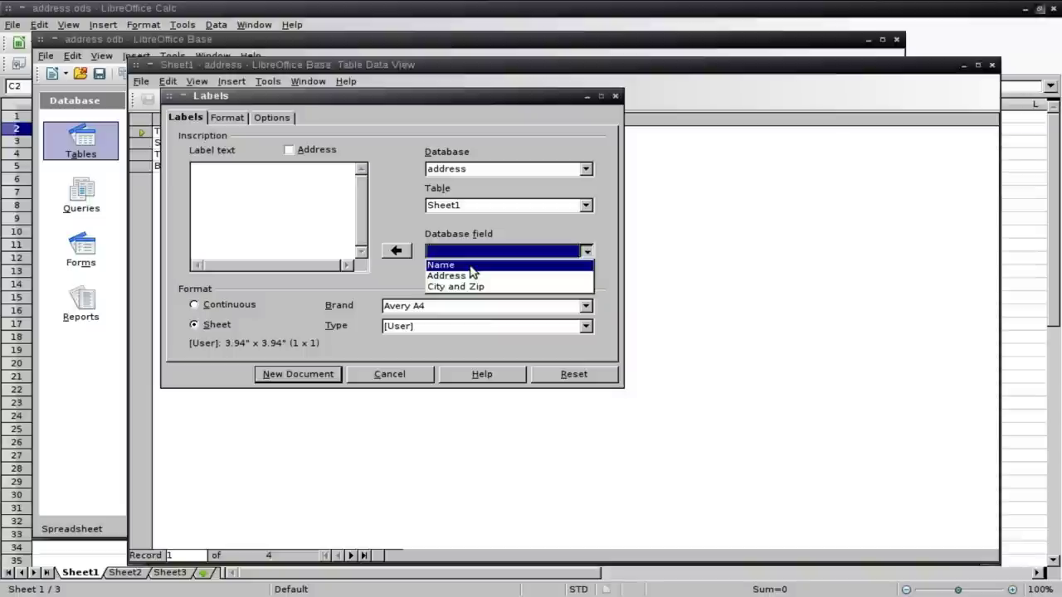
pyautogui.click(477, 265)
pyautogui.click(398, 251)
pyautogui.click(463, 250)
pyautogui.click(462, 276)
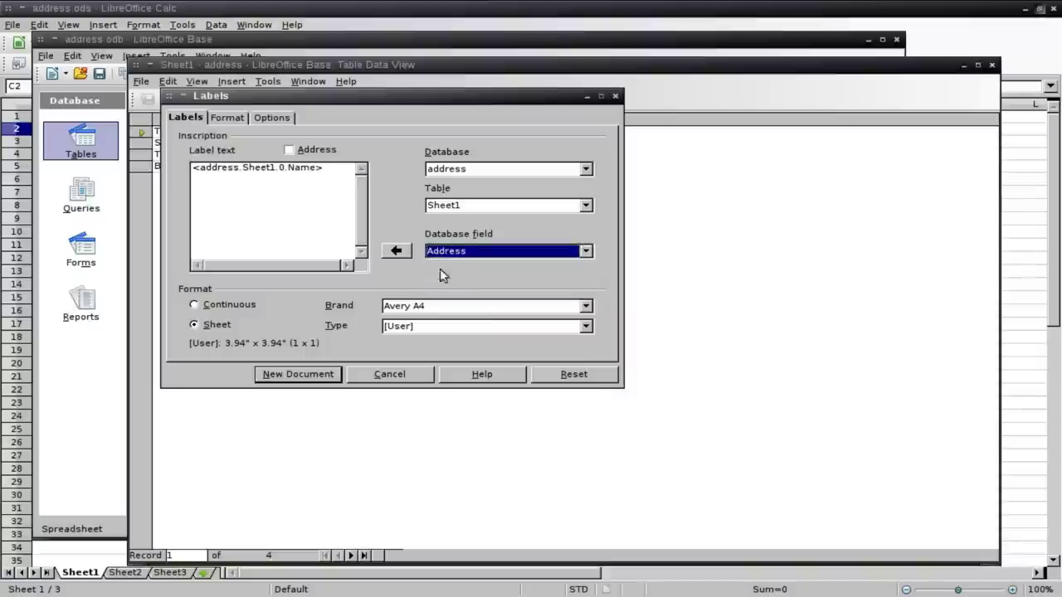
pyautogui.click(398, 252)
pyautogui.click(440, 250)
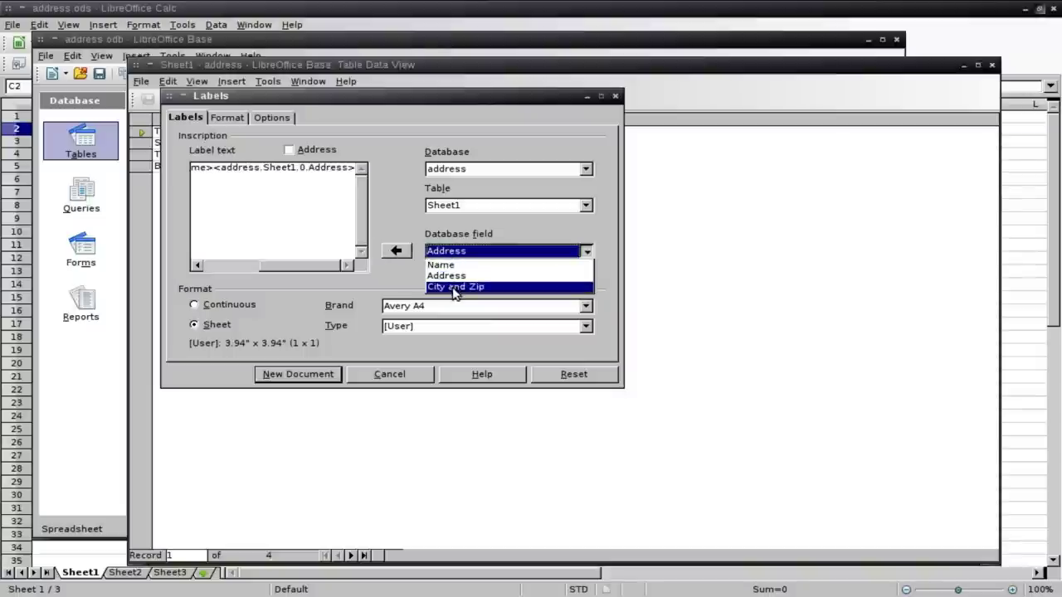
pyautogui.click(452, 287)
pyautogui.click(401, 256)
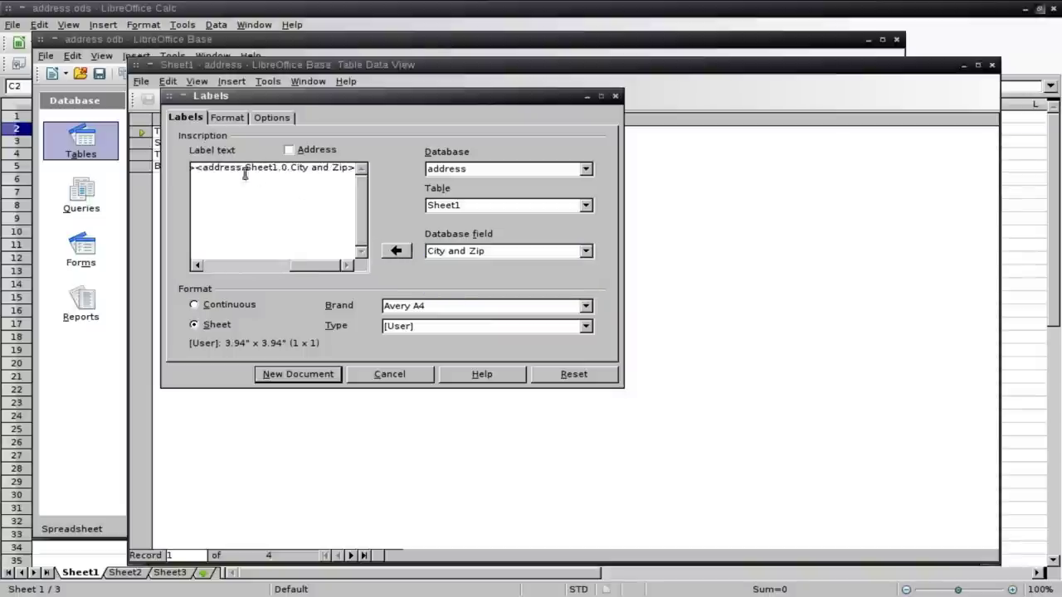
# Break the label text so Name, Address and City and Zip each sit on their own line.
pyautogui.doubleClick(195, 170)
pyautogui.click(240, 169)
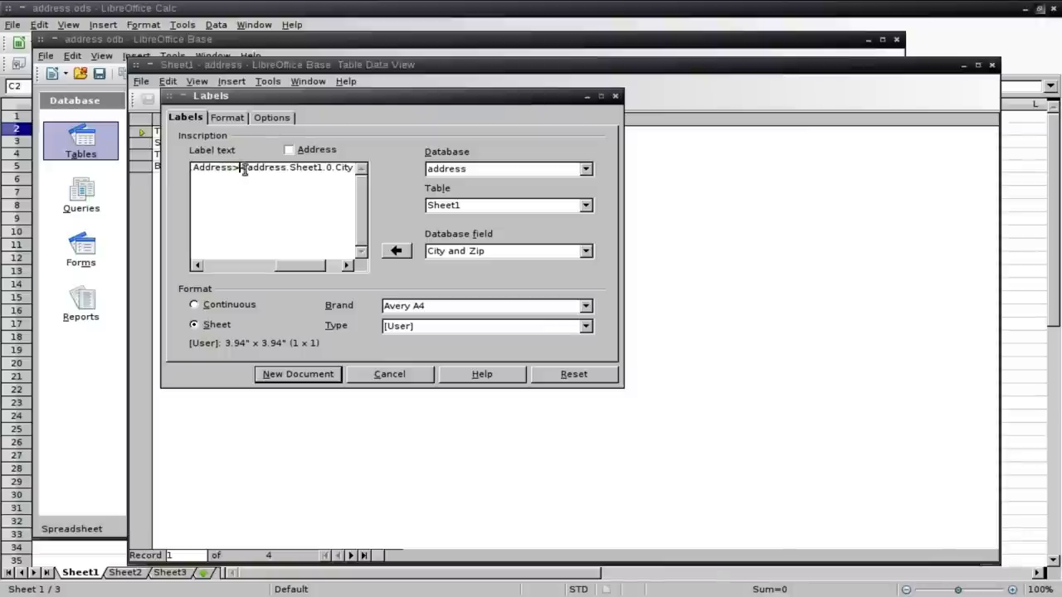
pyautogui.press('Return')
pyautogui.click(322, 168)
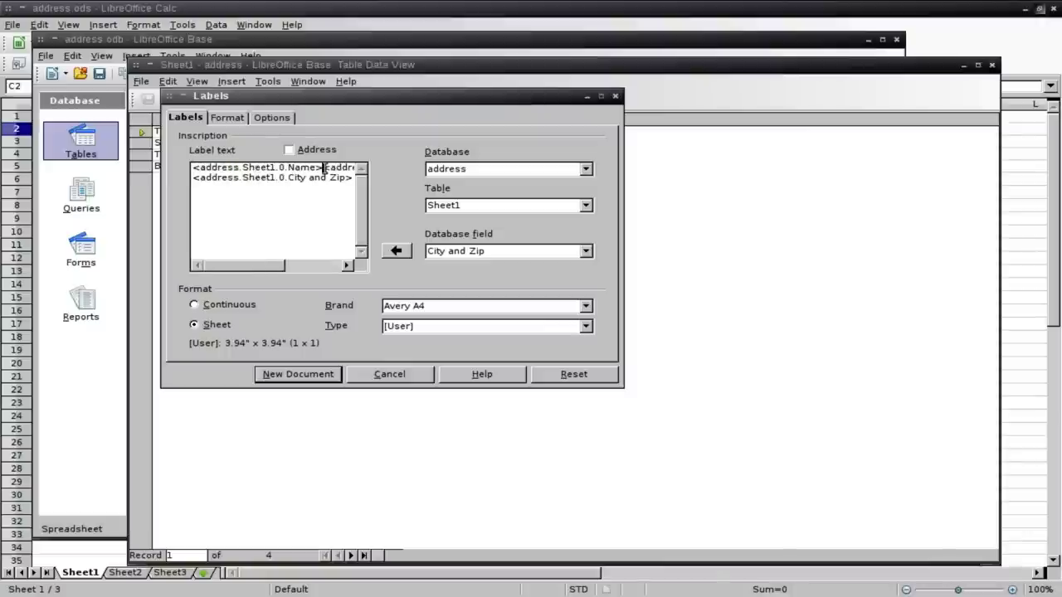
pyautogui.press('Return')
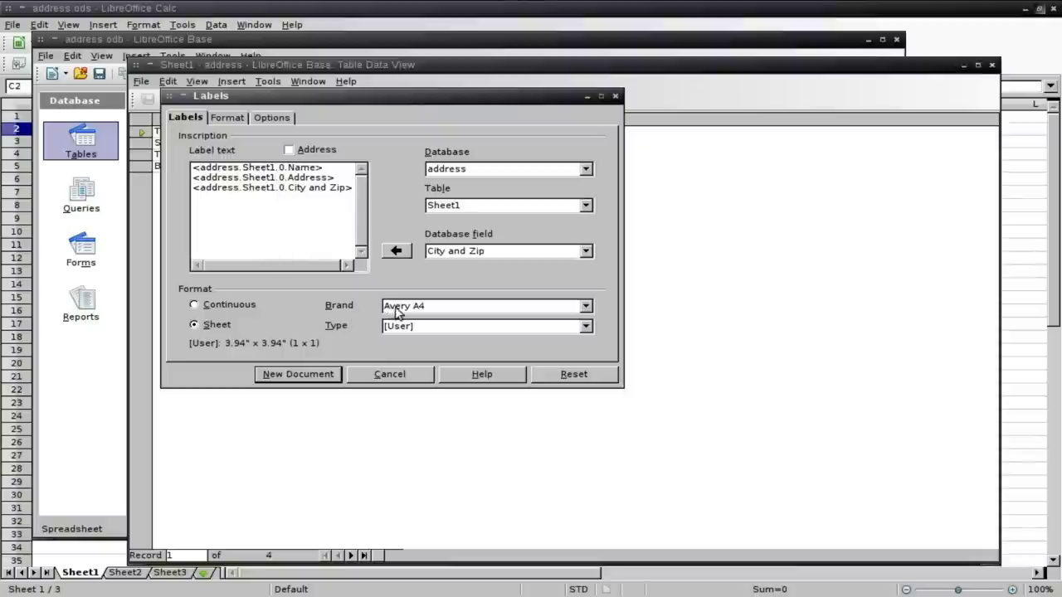
# Choose brand Avery Letter Size and label type 5160 Address (2.63" × 1.00", 3 × 10).
pyautogui.click(439, 308)
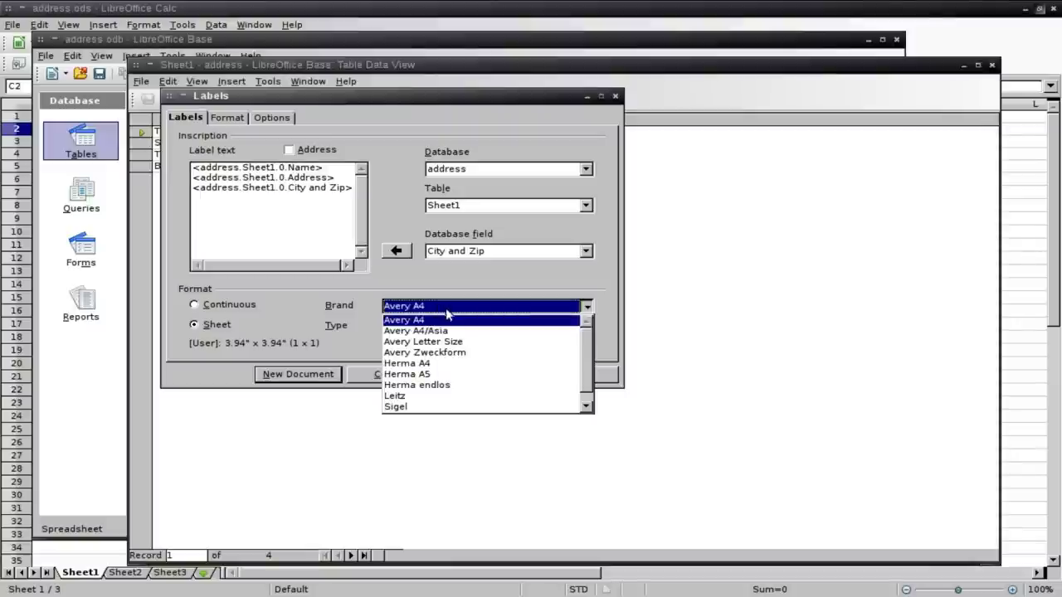
pyautogui.click(425, 343)
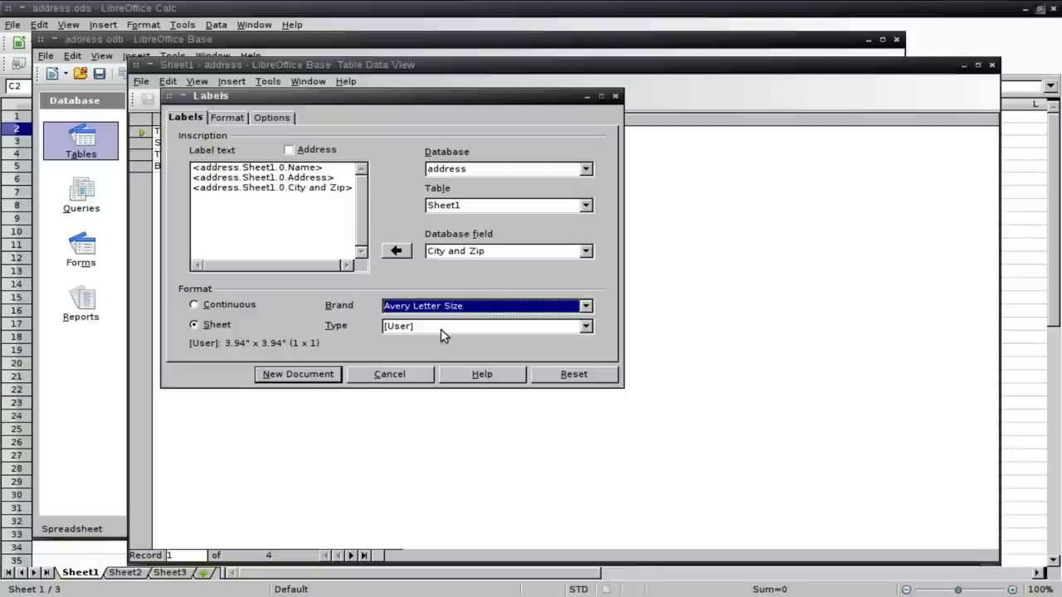
pyautogui.click(441, 329)
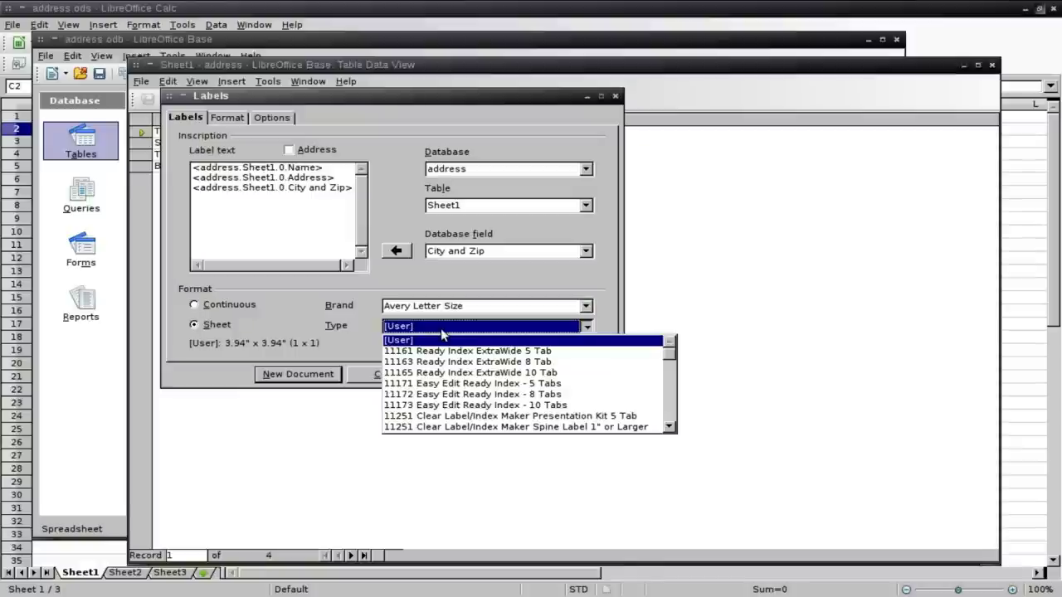
pyautogui.press('5')
pyautogui.press('Down')
pyautogui.press('Down')
pyautogui.press('Down')
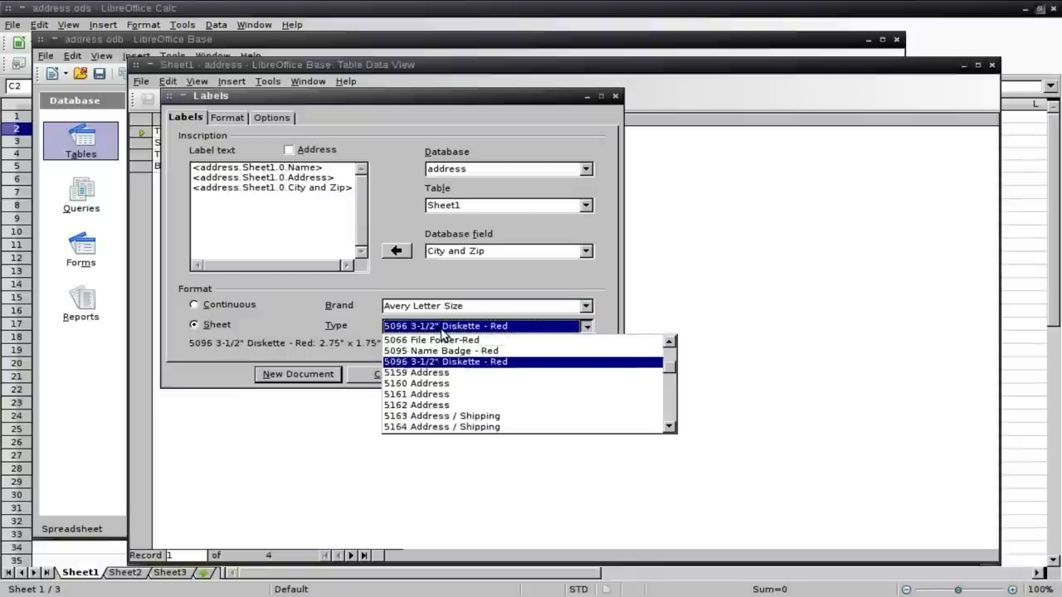
pyautogui.press('Down')
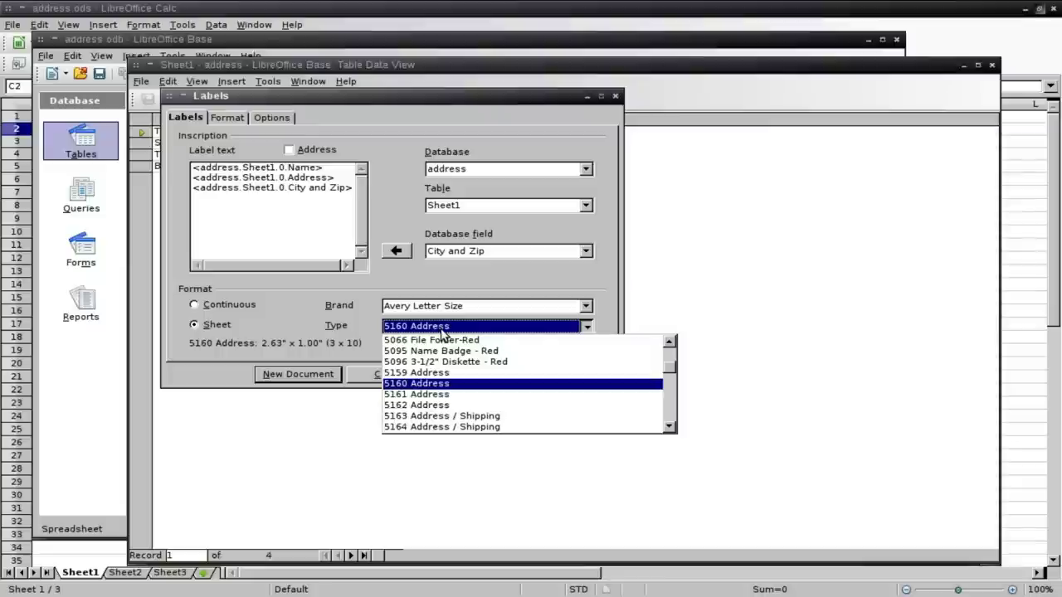
pyautogui.click(444, 386)
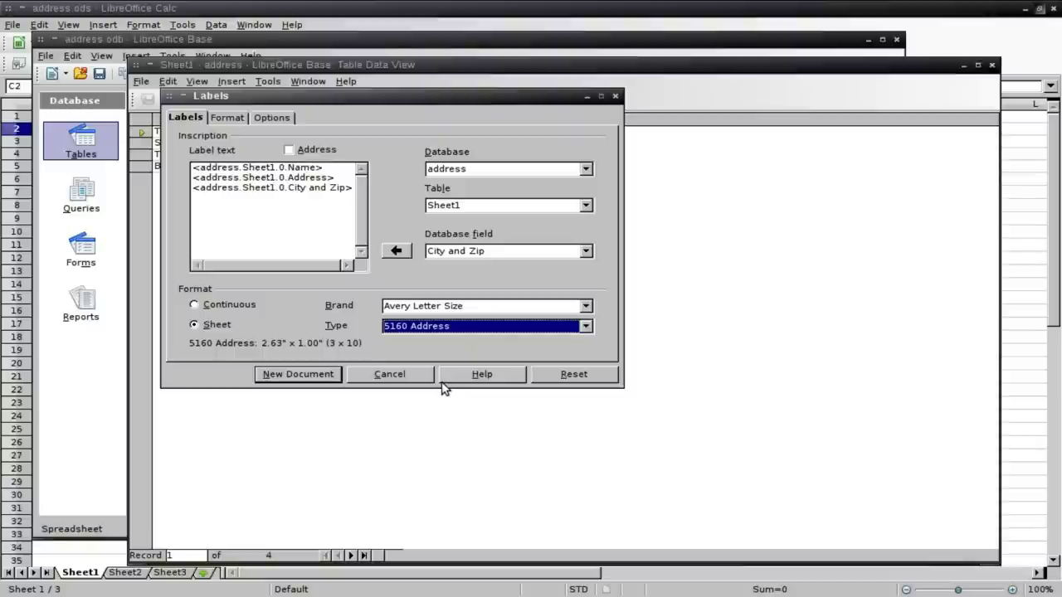
# Generate the 3-column label document and show the address data sources beside it with F4.
pyautogui.click(300, 375)
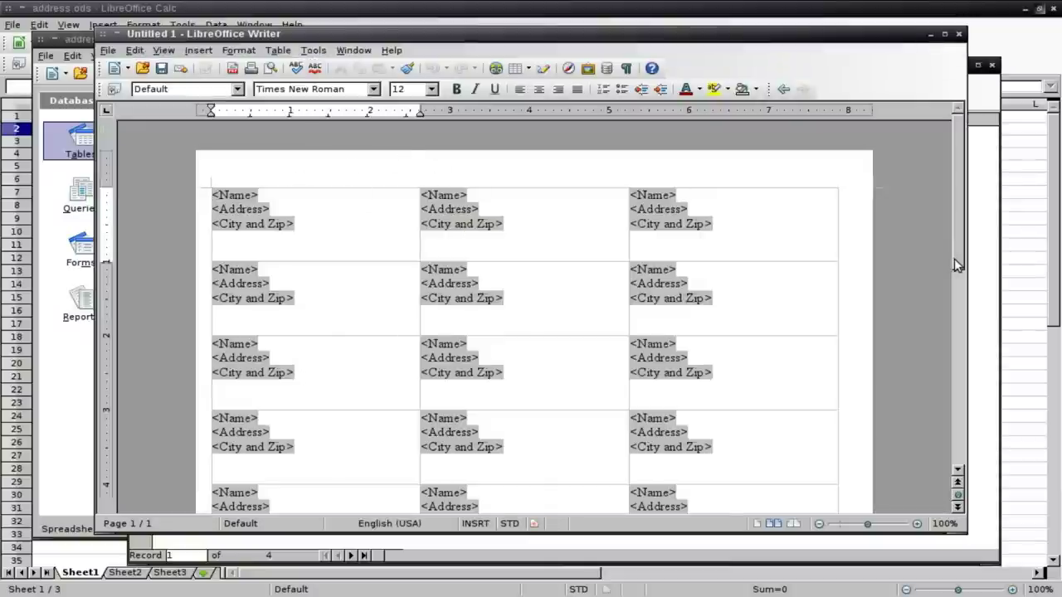
pyautogui.moveTo(954, 257); pyautogui.dragTo(933, 233)
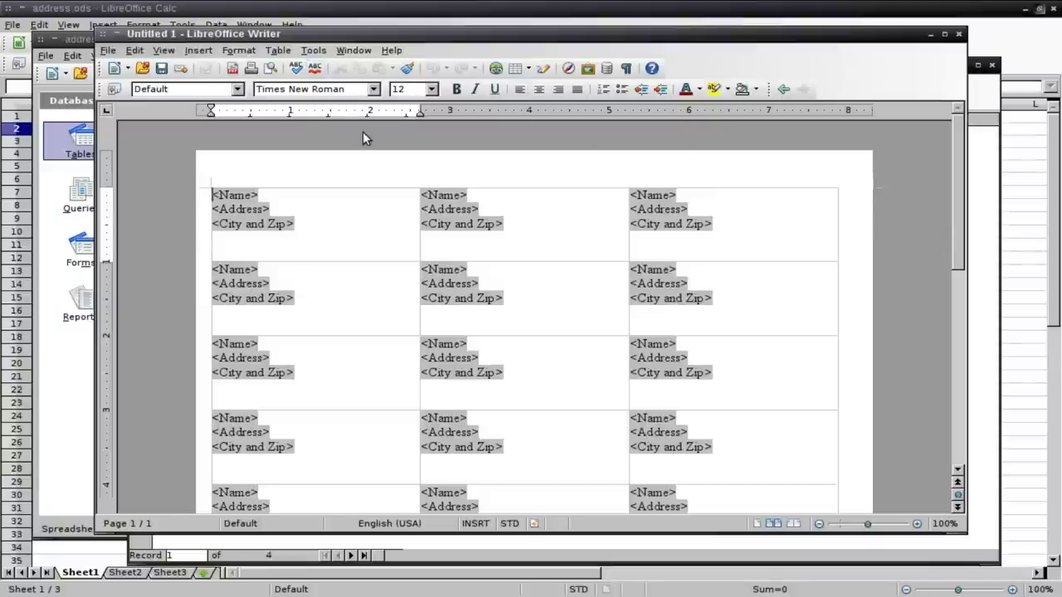
pyautogui.press('F4')
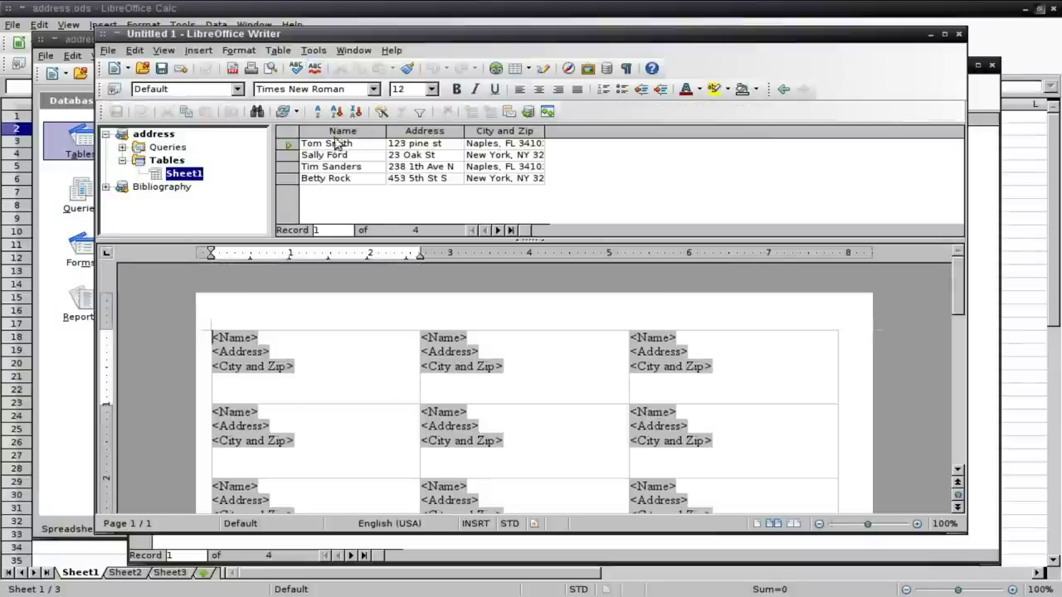
pyautogui.click(348, 51)
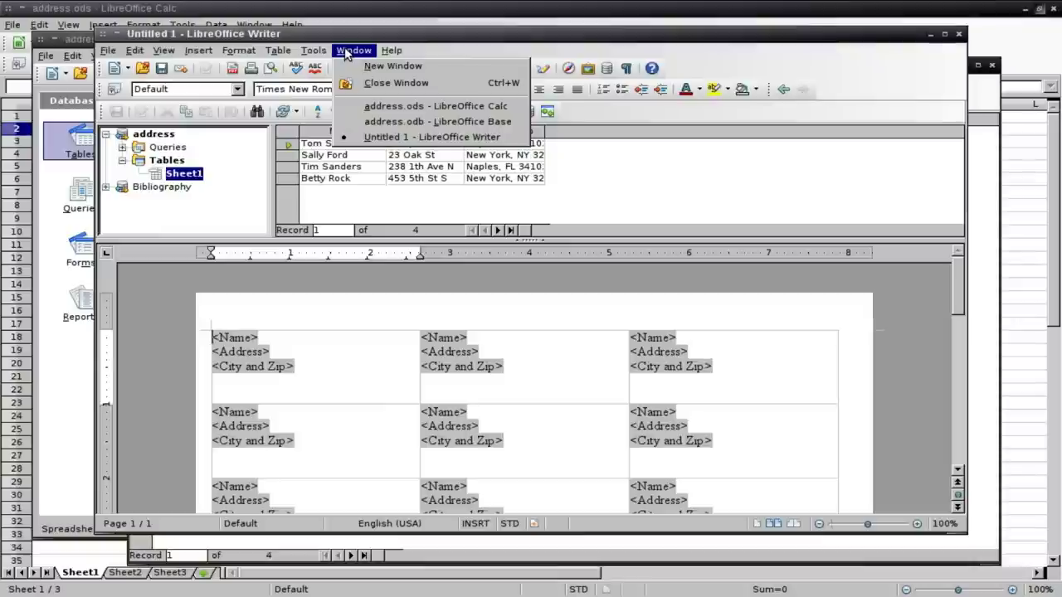
pyautogui.moveTo(310, 52)
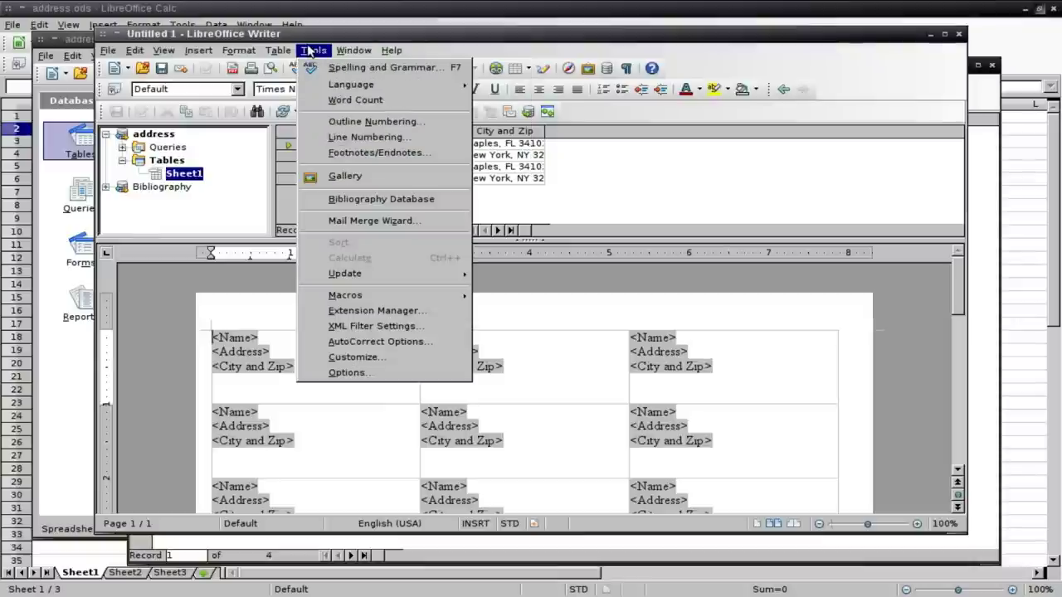
# Run the Mail Merge Wizard through to step 8 and choose Save starting document.
pyautogui.click(344, 221)
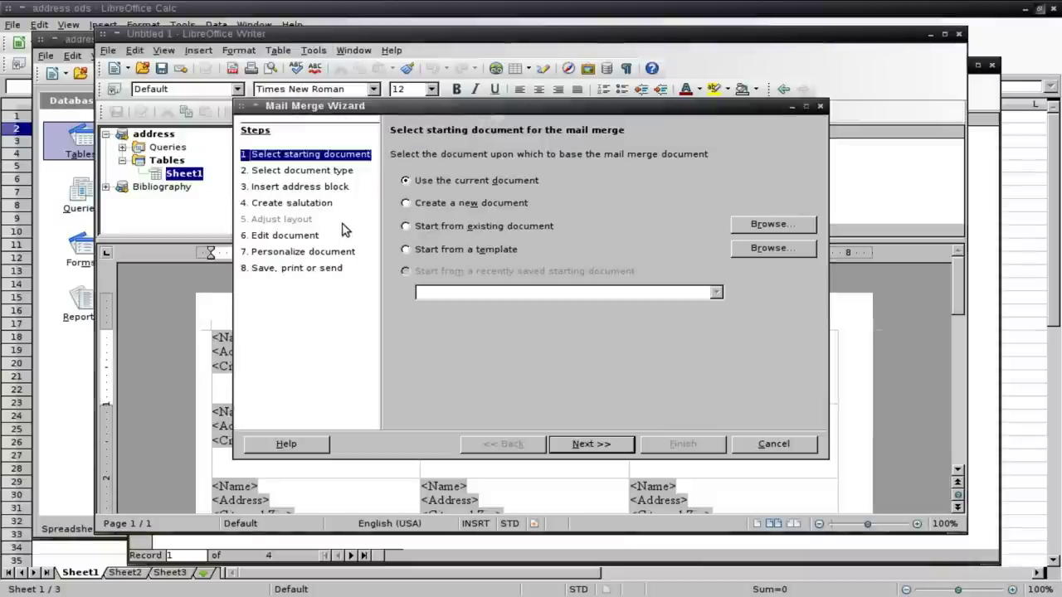
pyautogui.click(600, 444)
pyautogui.click(599, 443)
pyautogui.click(599, 443)
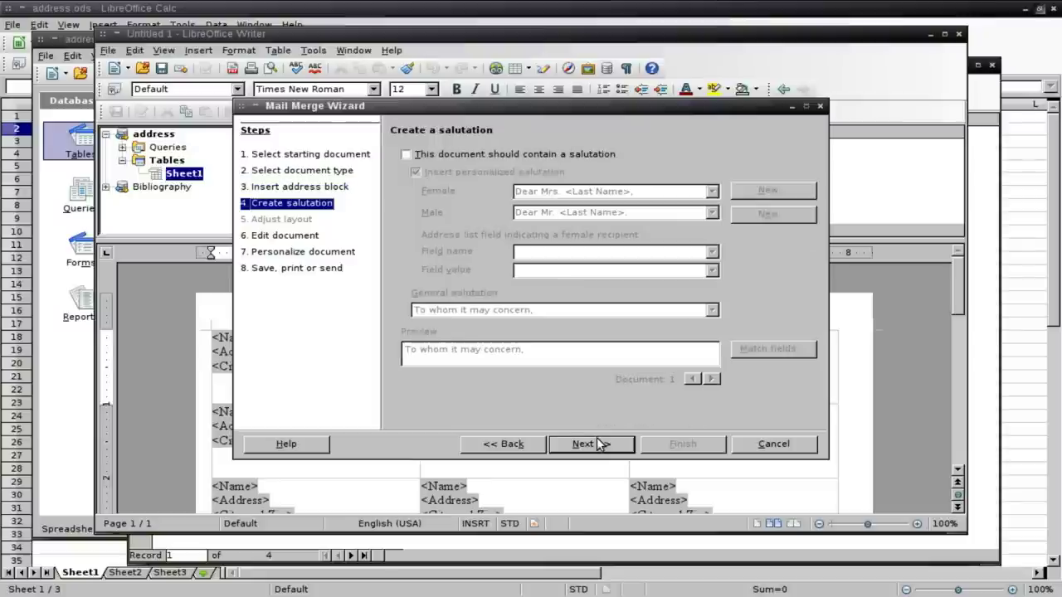
pyautogui.click(600, 444)
pyautogui.click(598, 441)
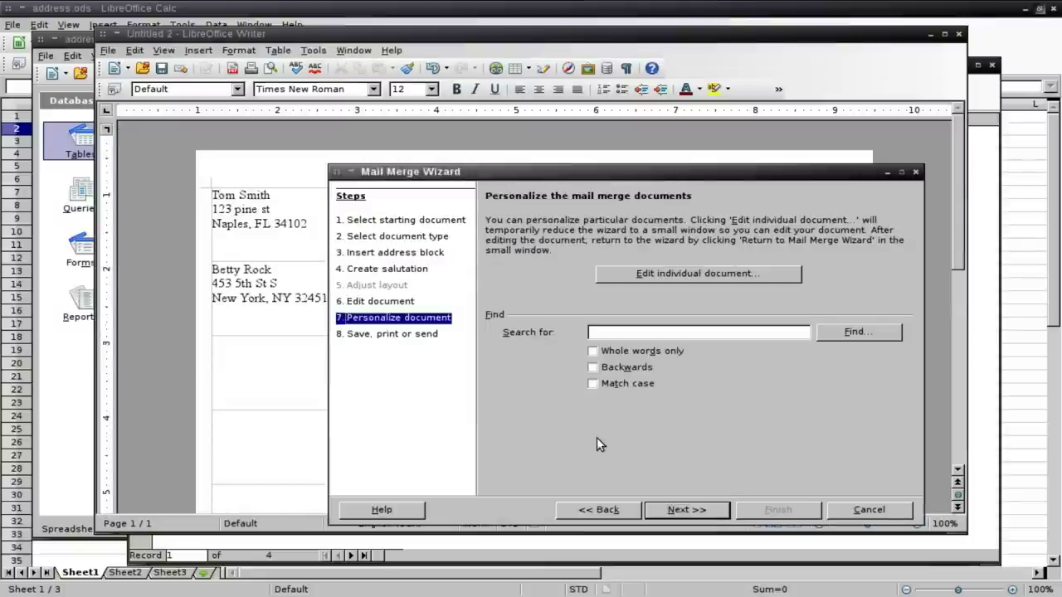
pyautogui.click(691, 510)
pyautogui.click(668, 326)
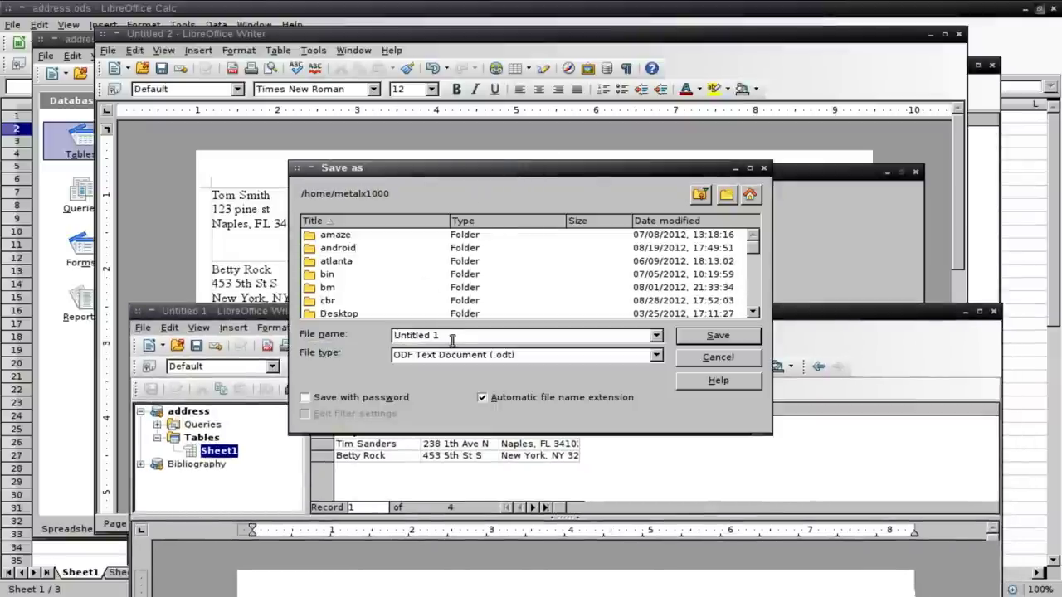
# Save the starting labels as /tmp/address in ODF Text Document (.odt) format and finish the wizard.
pyautogui.moveTo(451, 338); pyautogui.dragTo(396, 335)
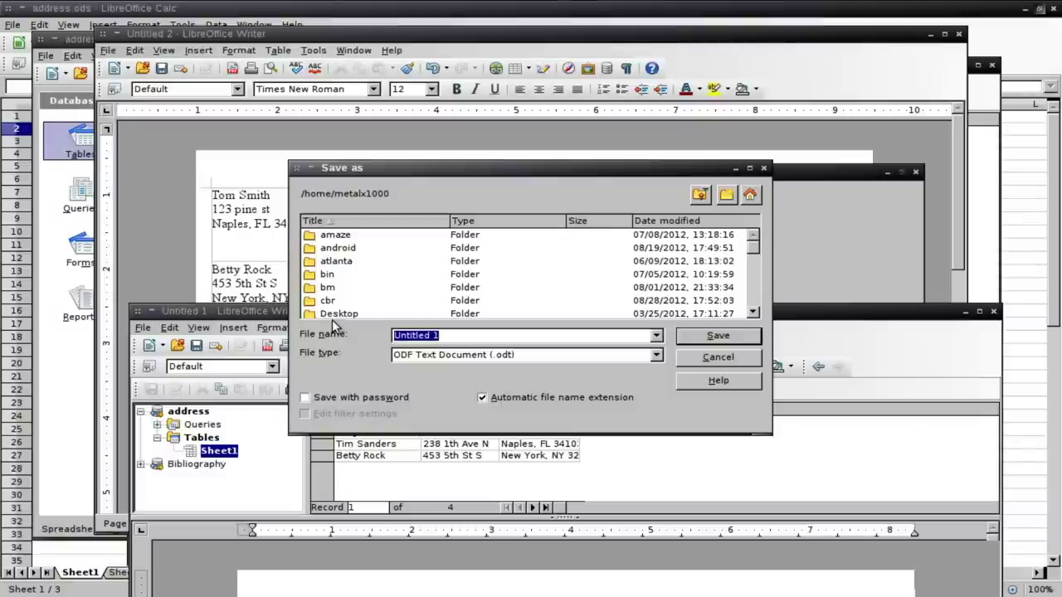
pyautogui.write('/tmp/addre')
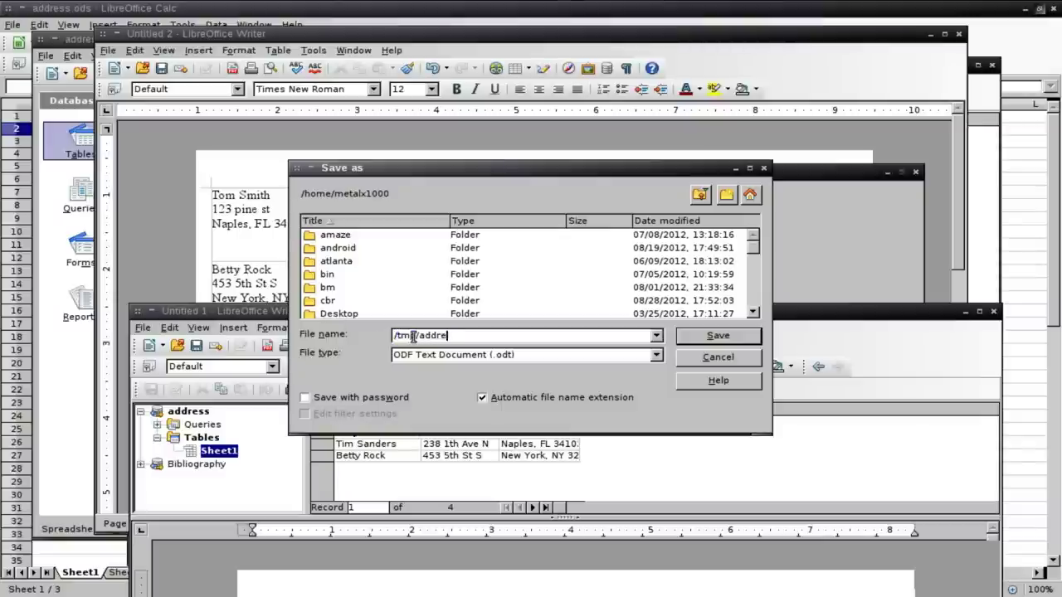
pyautogui.write('ss')
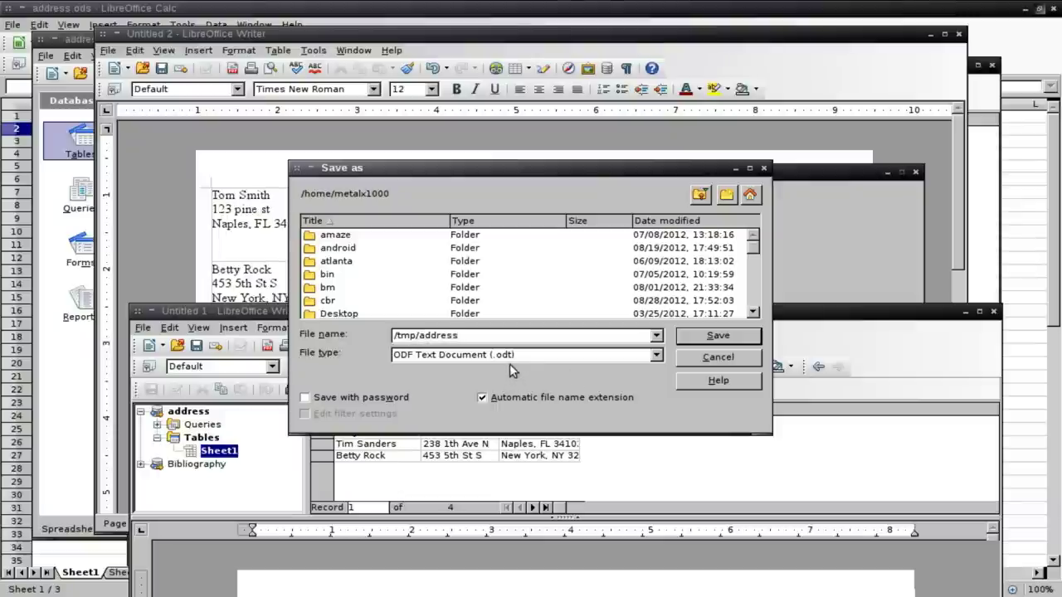
pyautogui.click(657, 355)
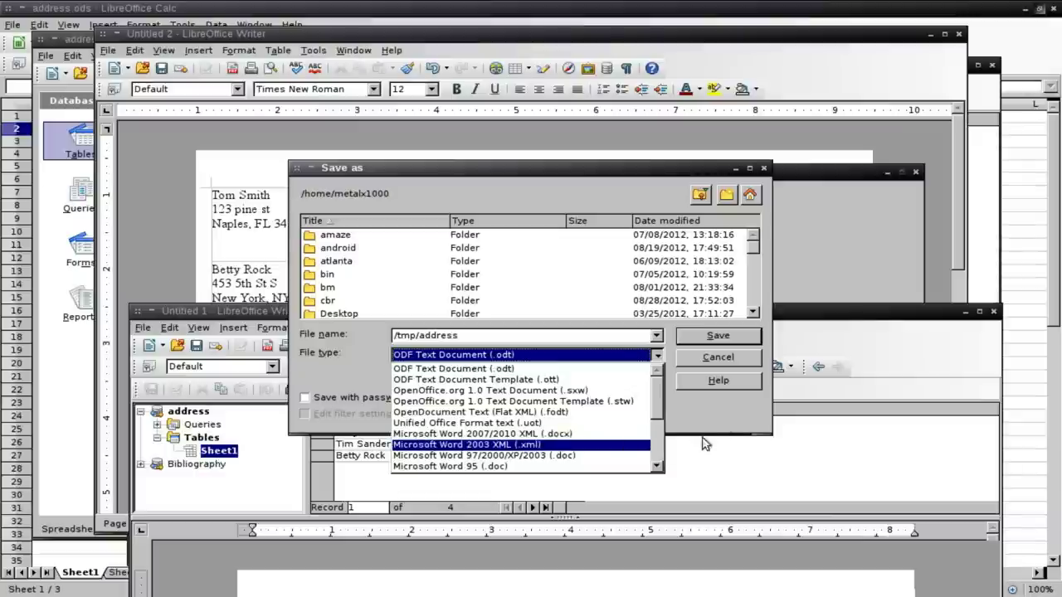
pyautogui.click(734, 414)
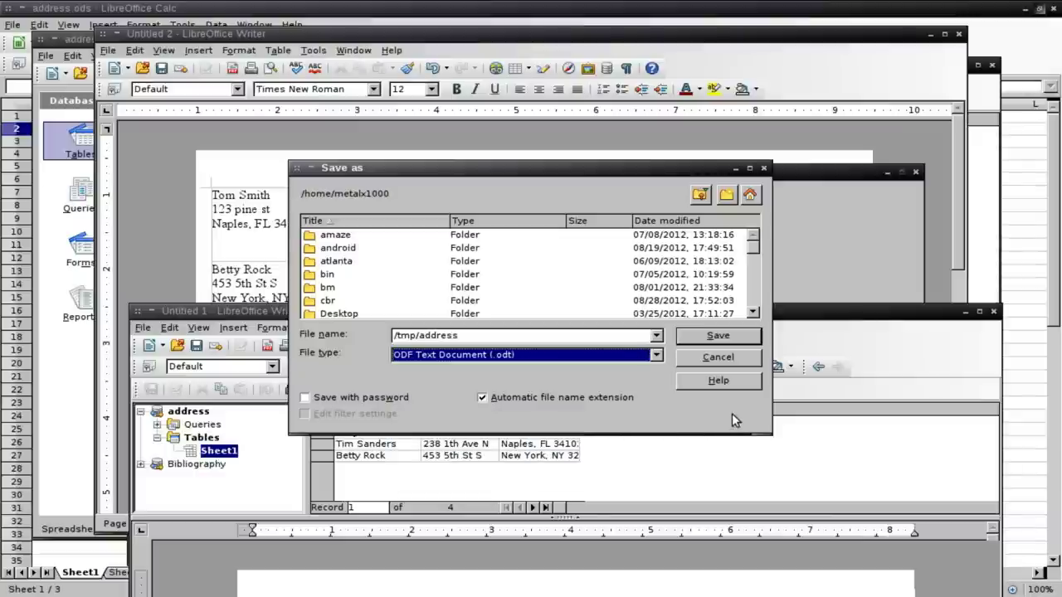
pyautogui.click(708, 338)
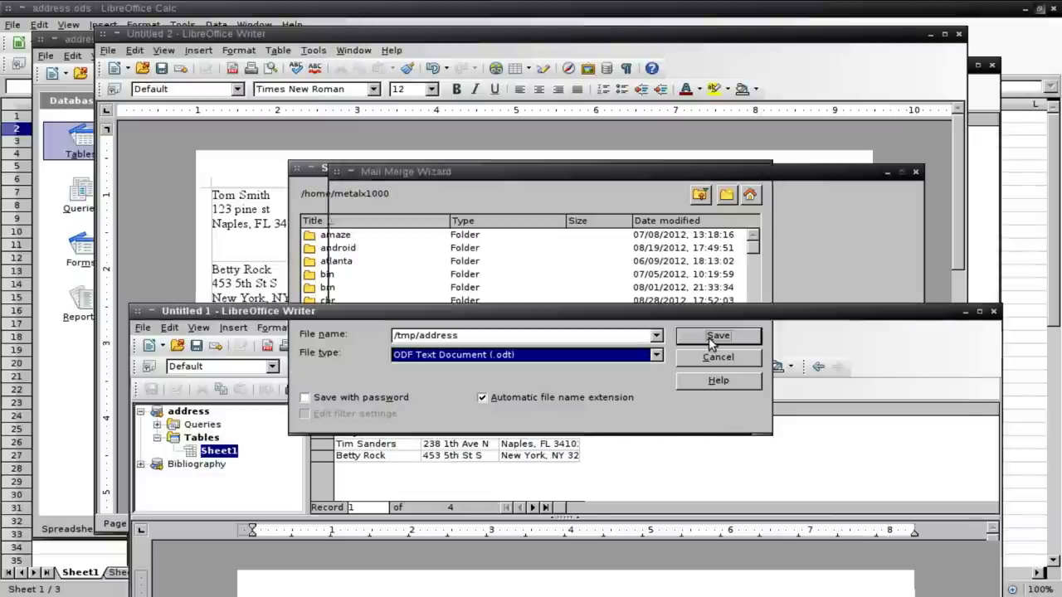
pyautogui.click(772, 512)
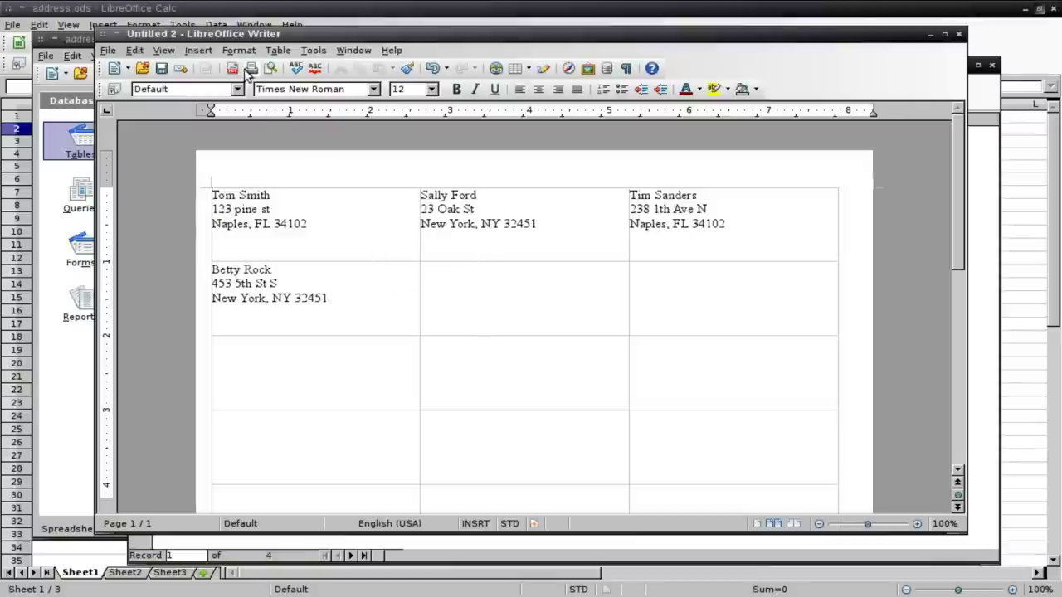
# Show the merged four-label page in Page Preview.
pyautogui.moveTo(398, 183)
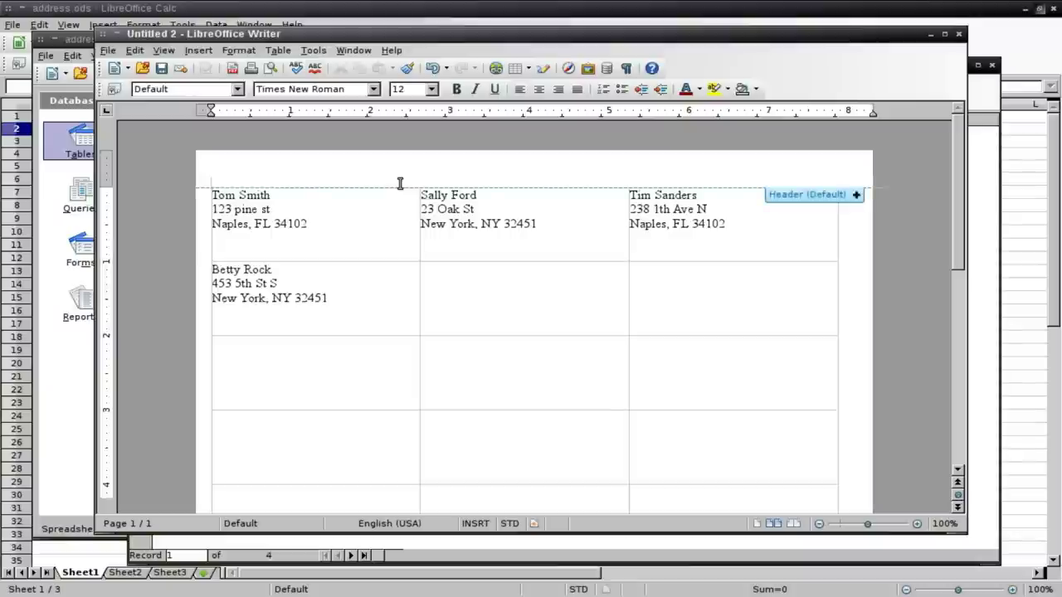
pyautogui.click(108, 51)
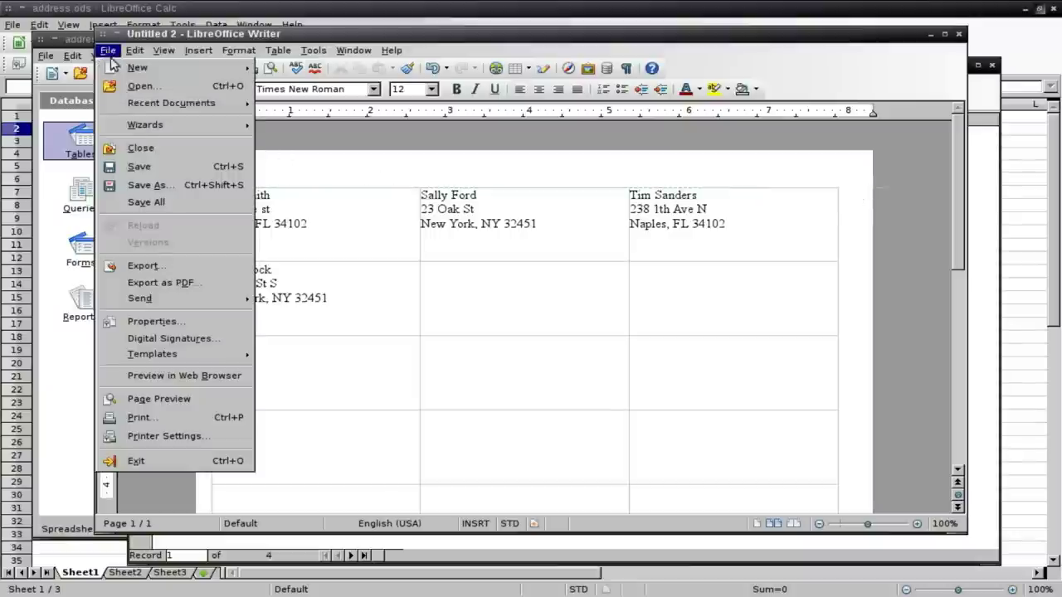
pyautogui.click(186, 399)
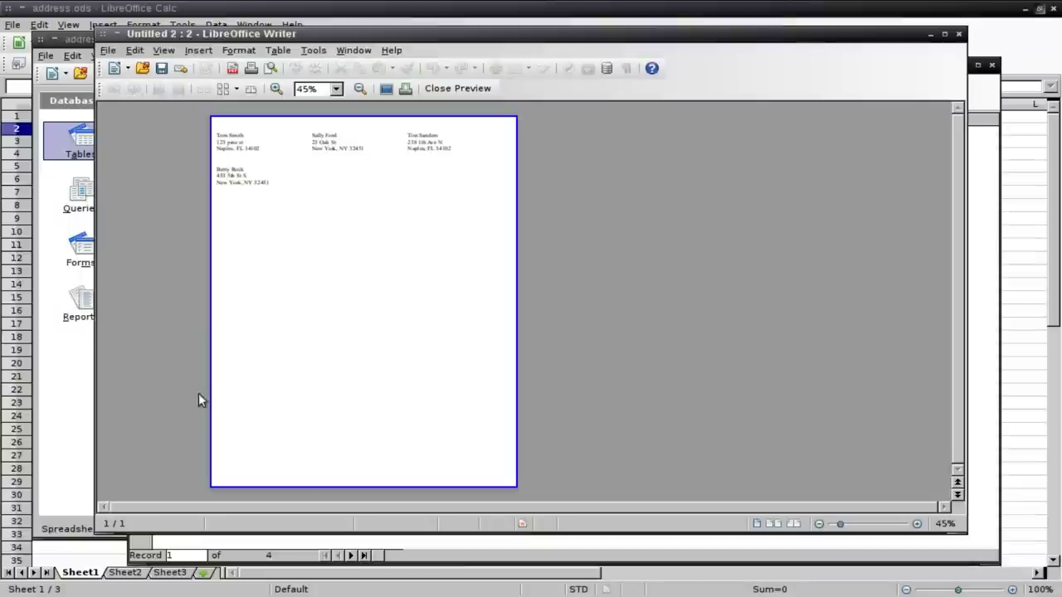
# Review printer settings keeping PDF, then close the merged document discarding changes.
pyautogui.click(111, 53)
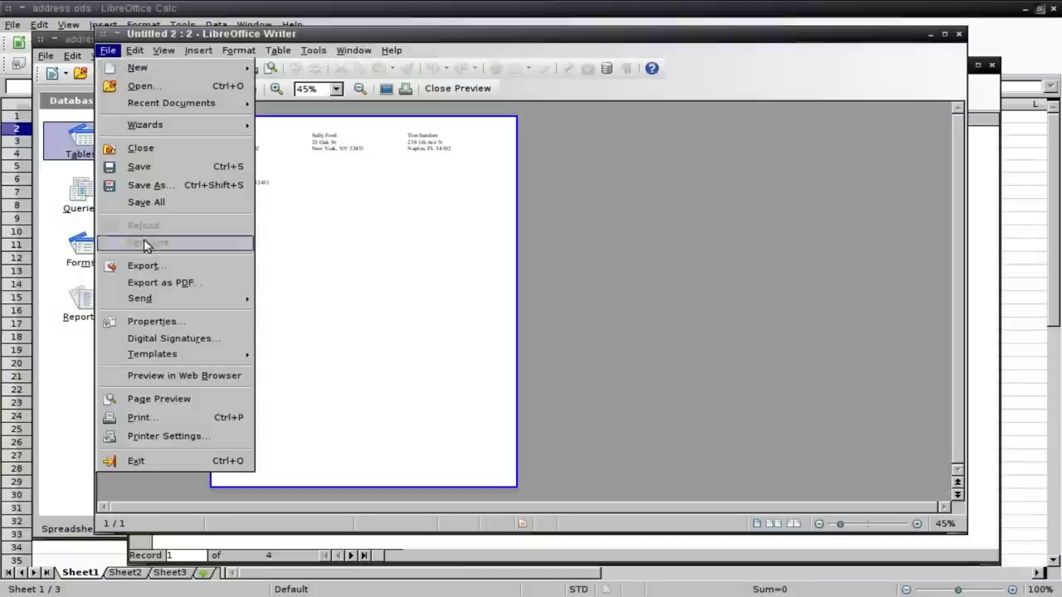
pyautogui.click(191, 436)
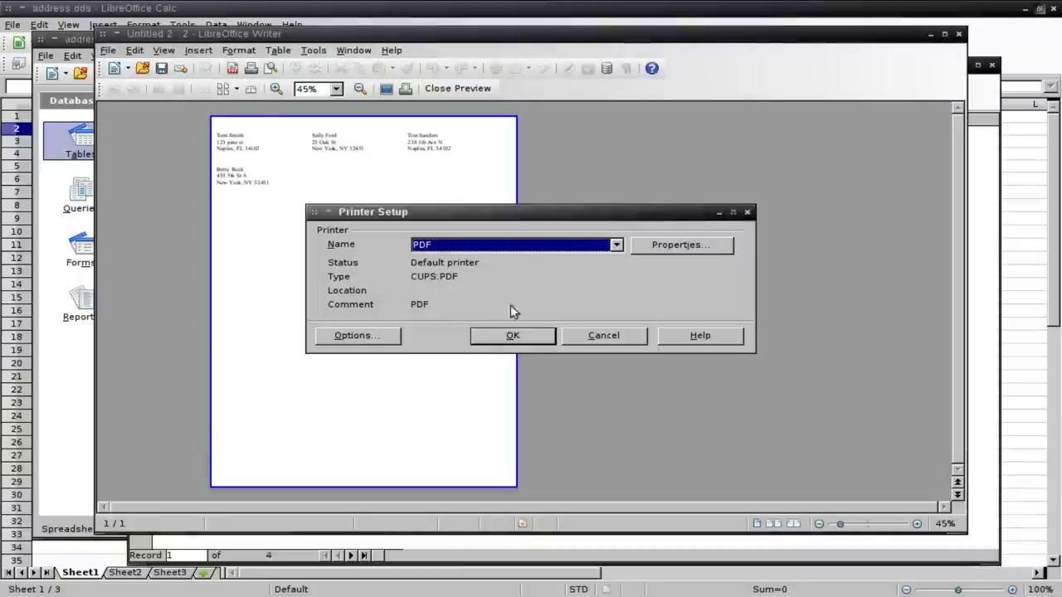
pyautogui.click(528, 246)
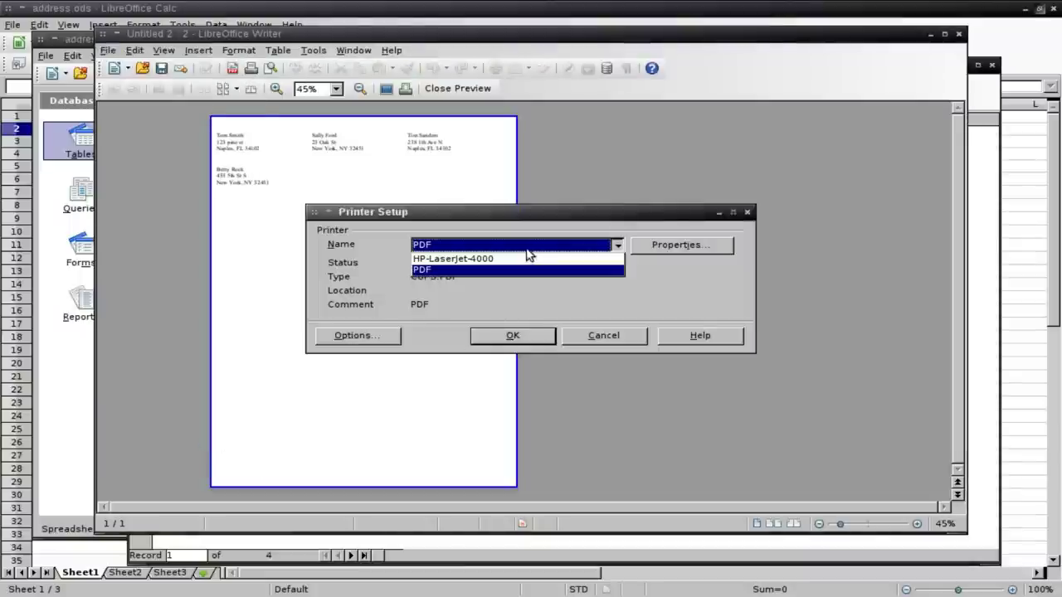
pyautogui.click(426, 270)
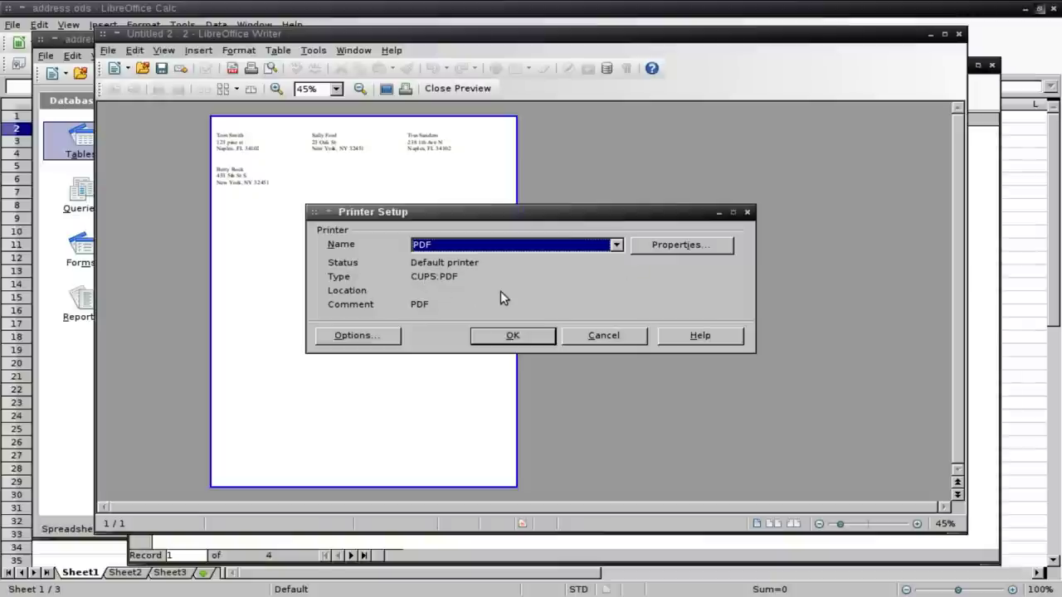
pyautogui.click(614, 335)
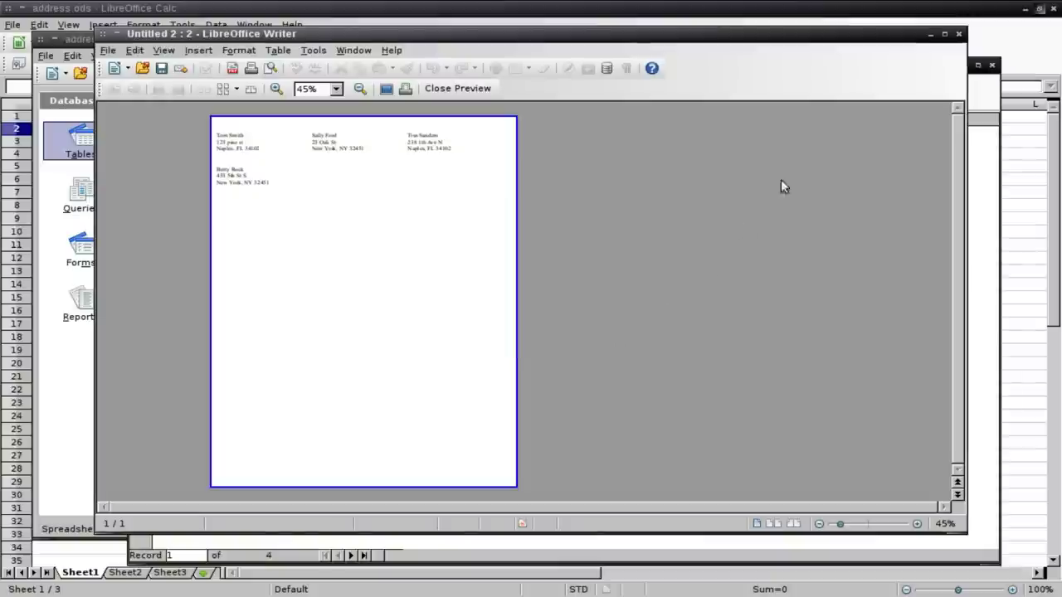
pyautogui.click(959, 35)
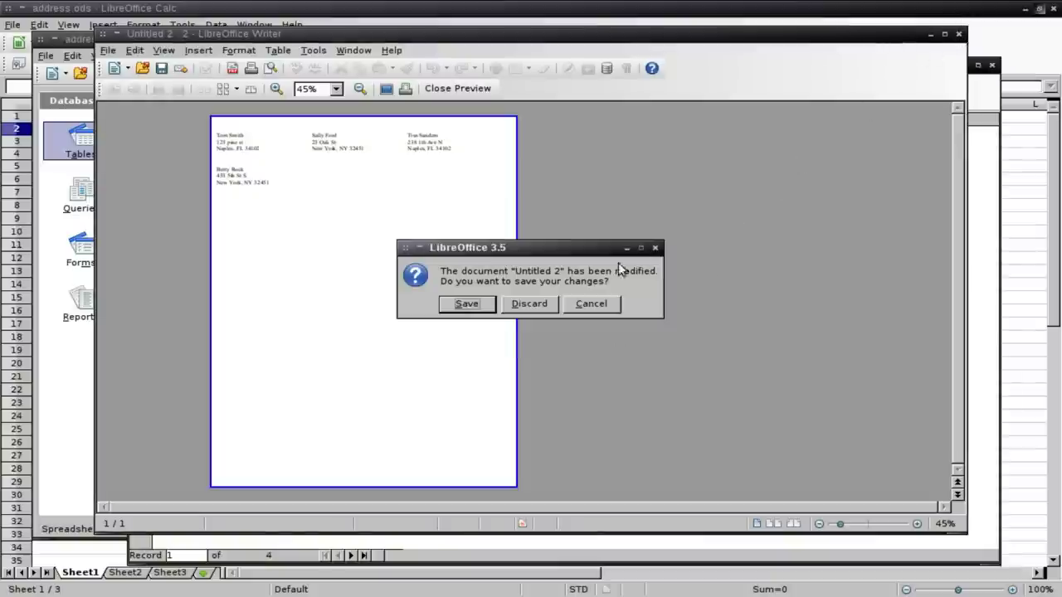
pyautogui.click(532, 303)
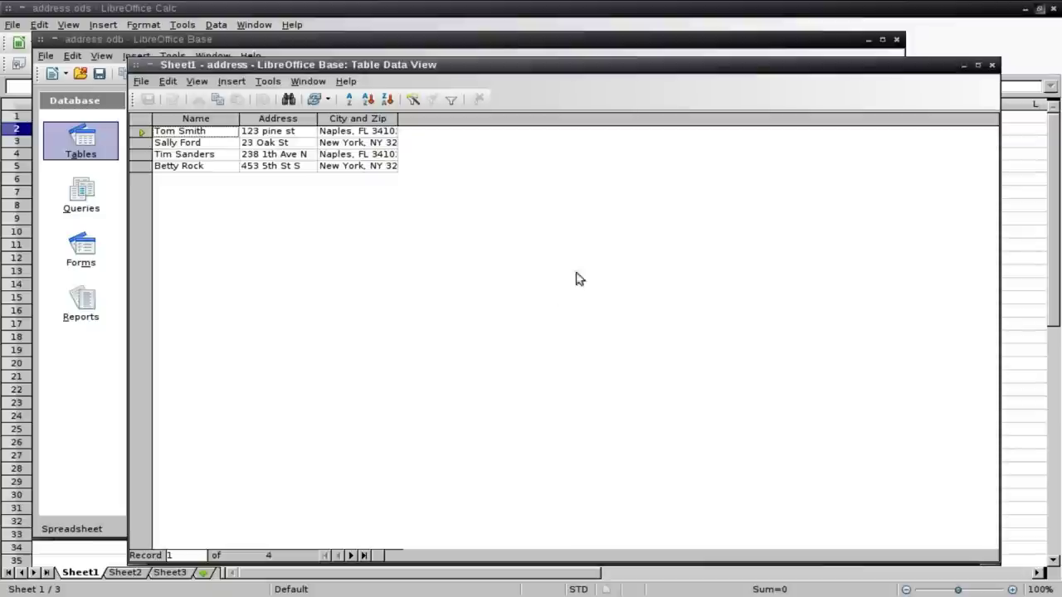
# Close the Sheet1 table view and the address database window, discarding changes.
pyautogui.click(991, 66)
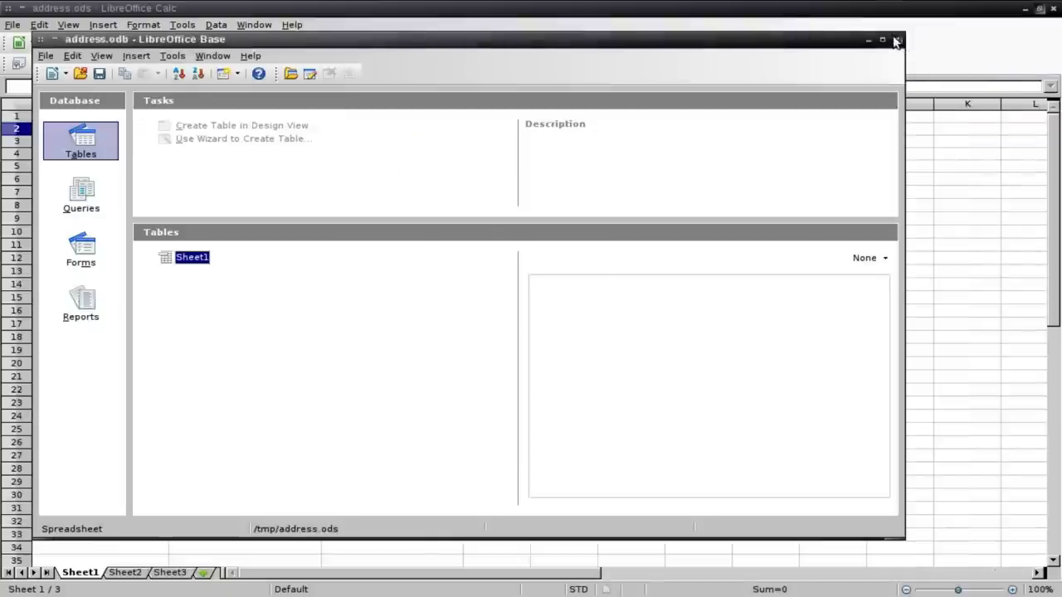
pyautogui.click(895, 39)
pyautogui.click(487, 307)
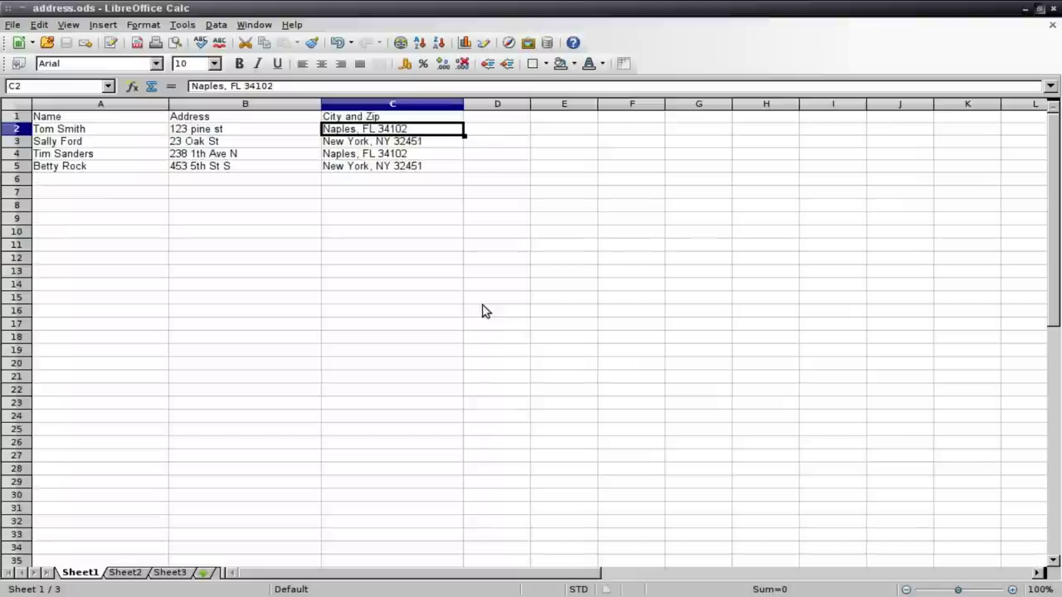